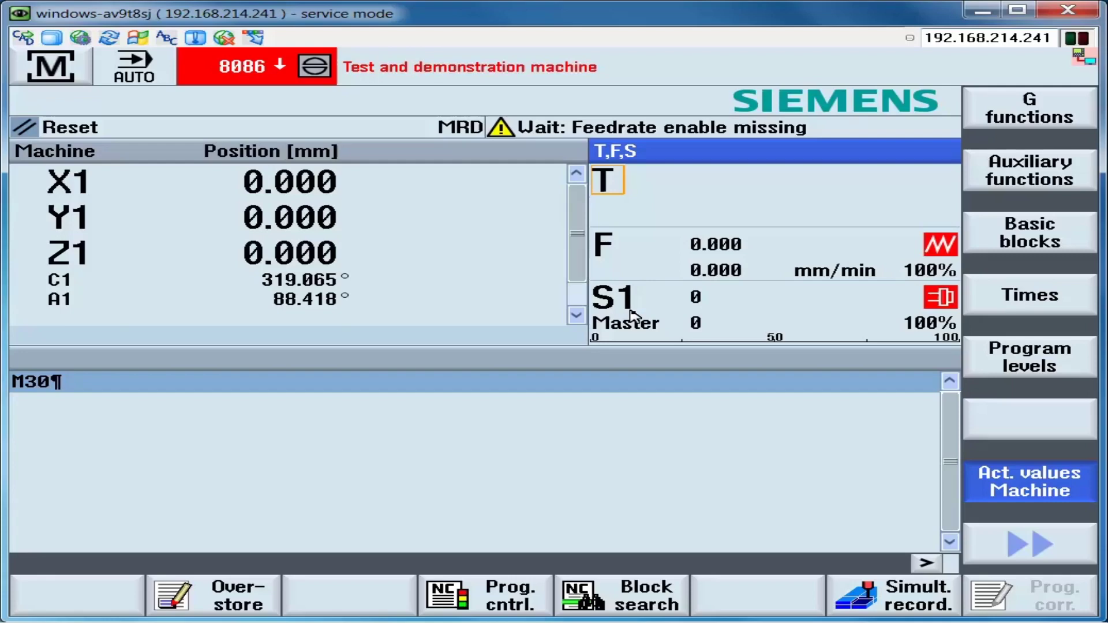
- Show the main operating-area menu over the AUTO-mode Machine screen
{"action": "key", "text": "Tab"}
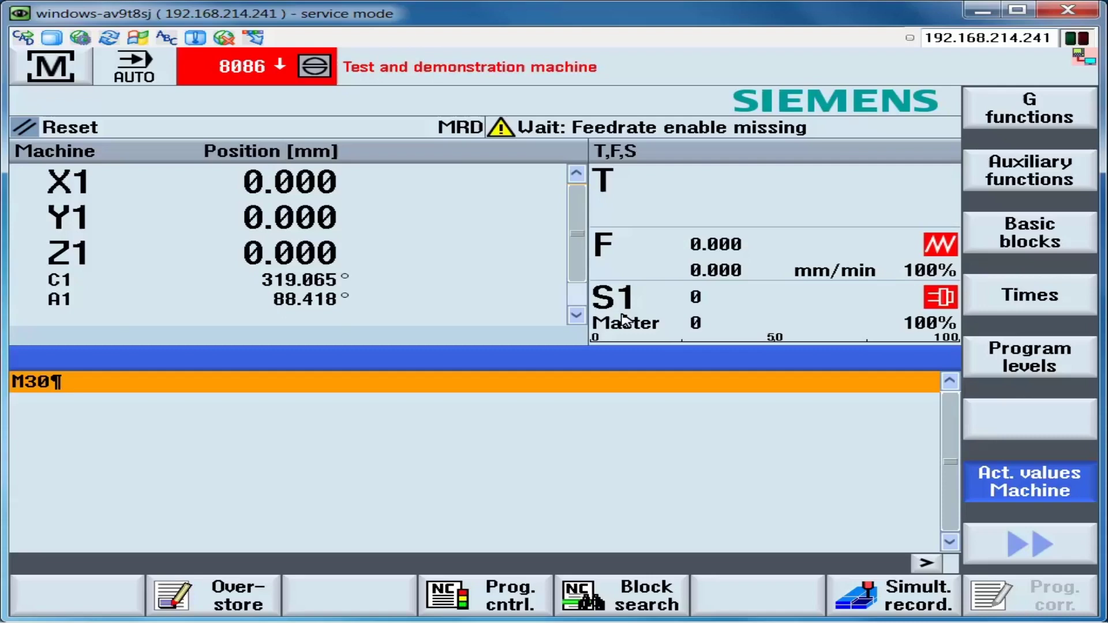
{"action": "key", "text": "F10"}
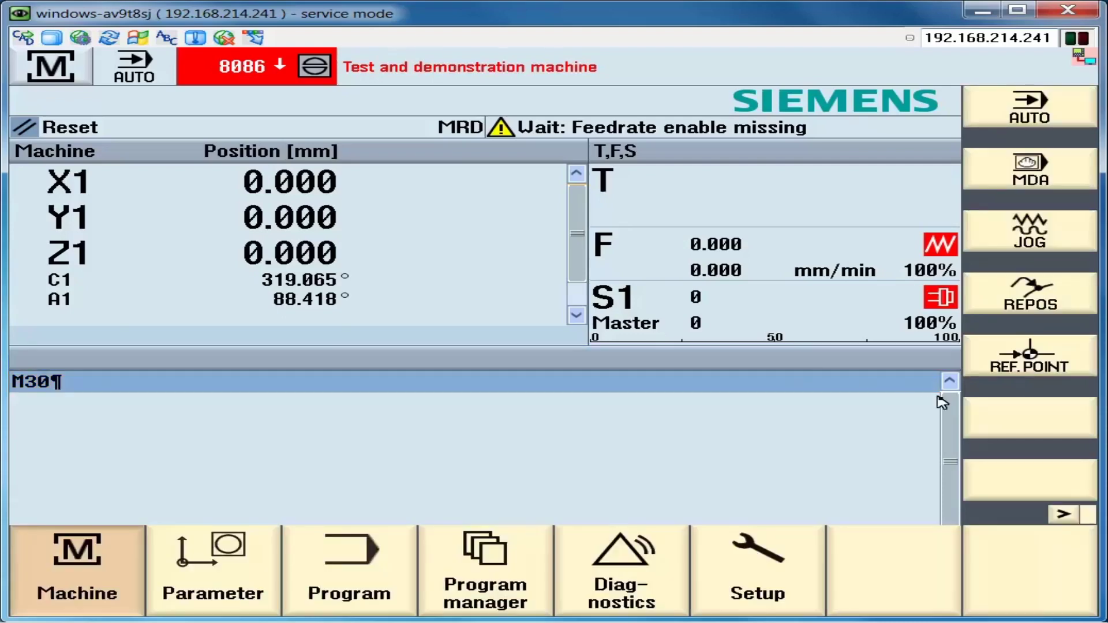
- Open the Setup_Milling machine-data user views and start a new view from Manage view
{"action": "left_click", "coordinate": [776, 570]}
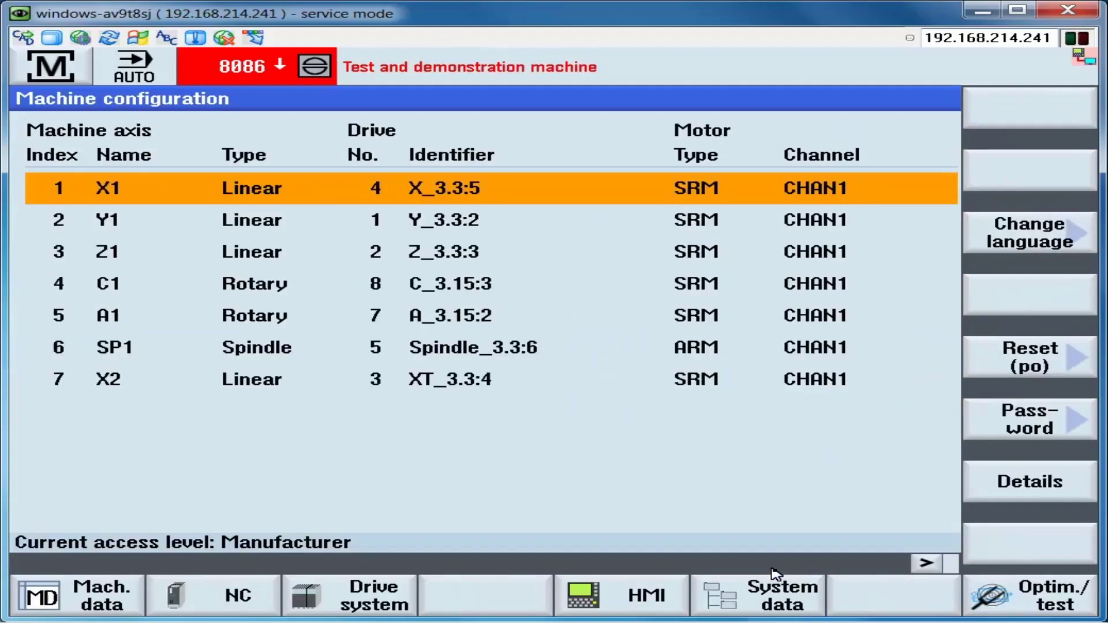
{"action": "left_click", "coordinate": [113, 595]}
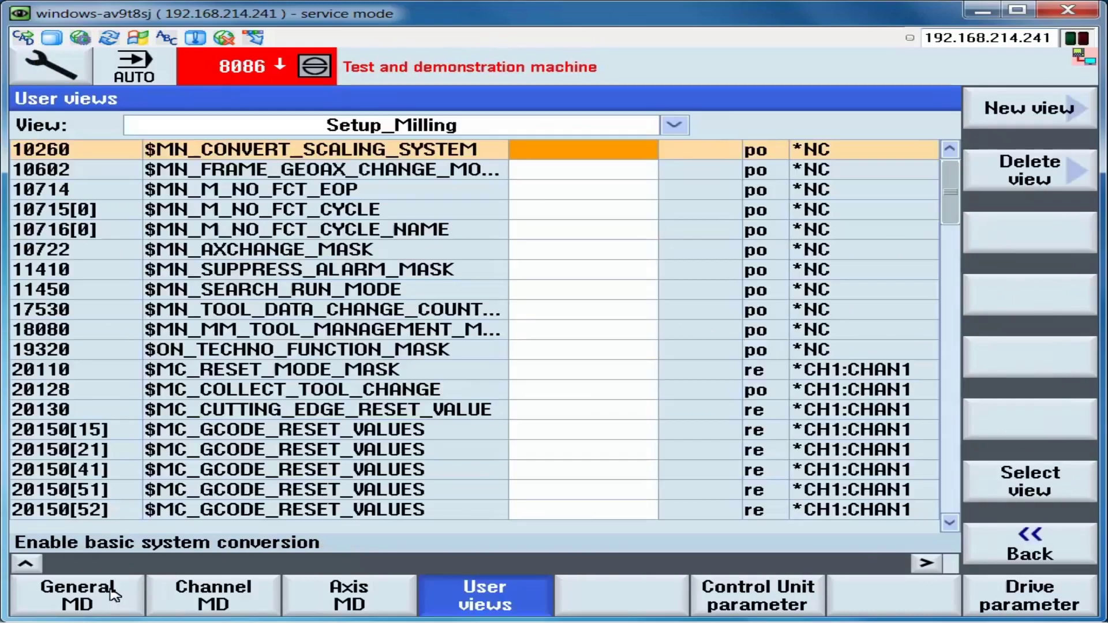
{"action": "left_click", "coordinate": [515, 601]}
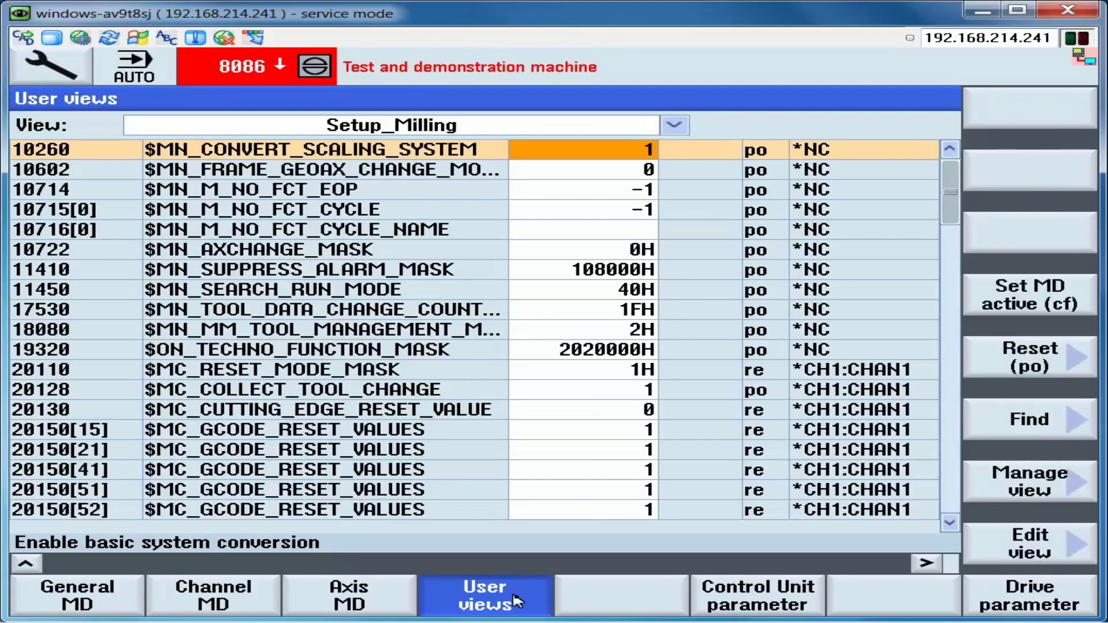
{"action": "left_click", "coordinate": [1024, 492]}
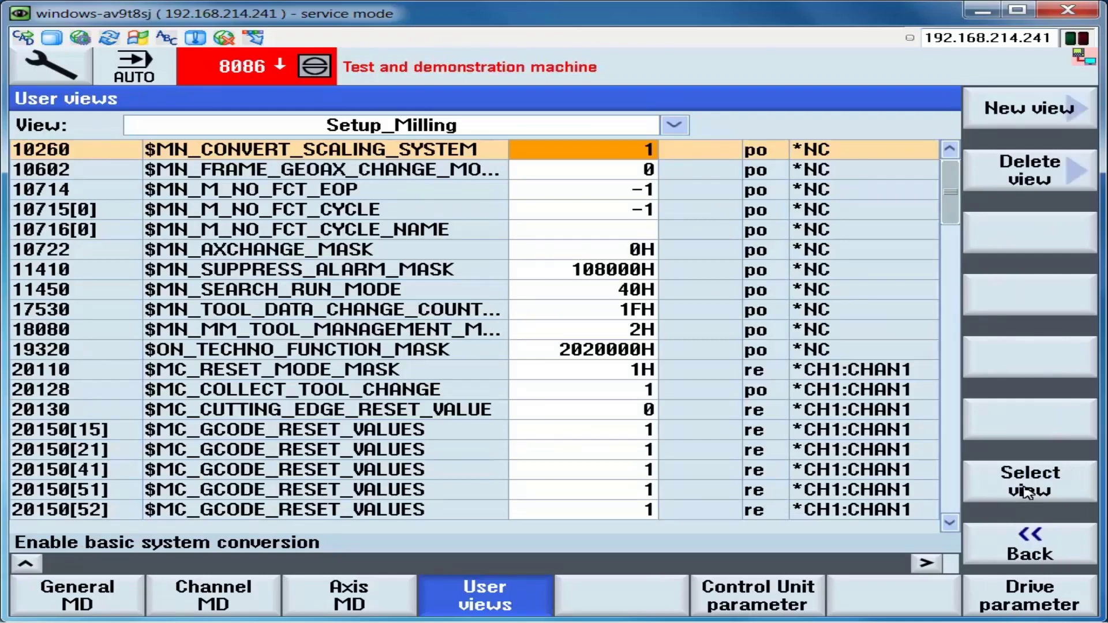
{"action": "left_click", "coordinate": [1024, 110]}
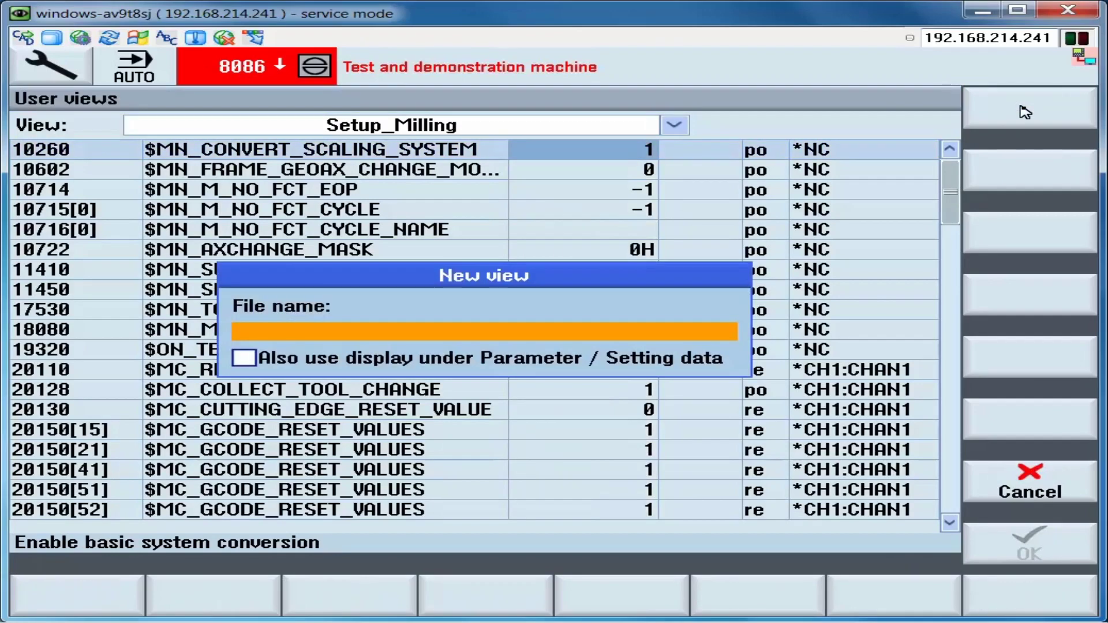
- Name the new view 'Pole Angle' and confirm to create it empty
{"action": "left_click", "coordinate": [618, 332]}
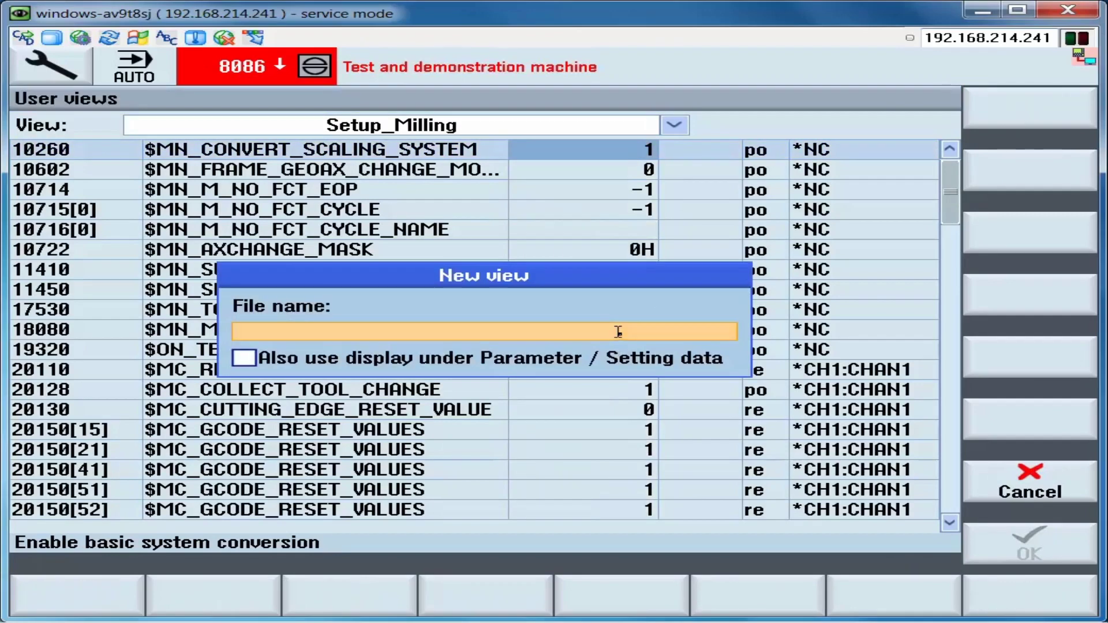
{"action": "type", "text": "Pole"}
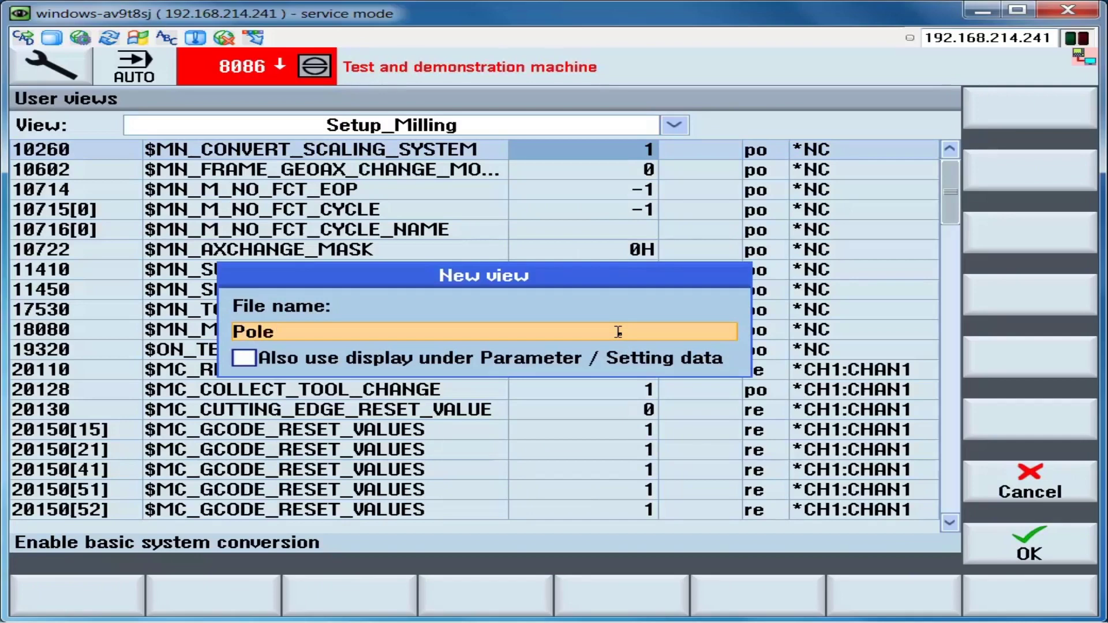
{"action": "type", "text": " Ange"}
{"action": "key", "text": "BackSpace"}
{"action": "type", "text": "le"}
{"action": "left_click", "coordinate": [1001, 542]}
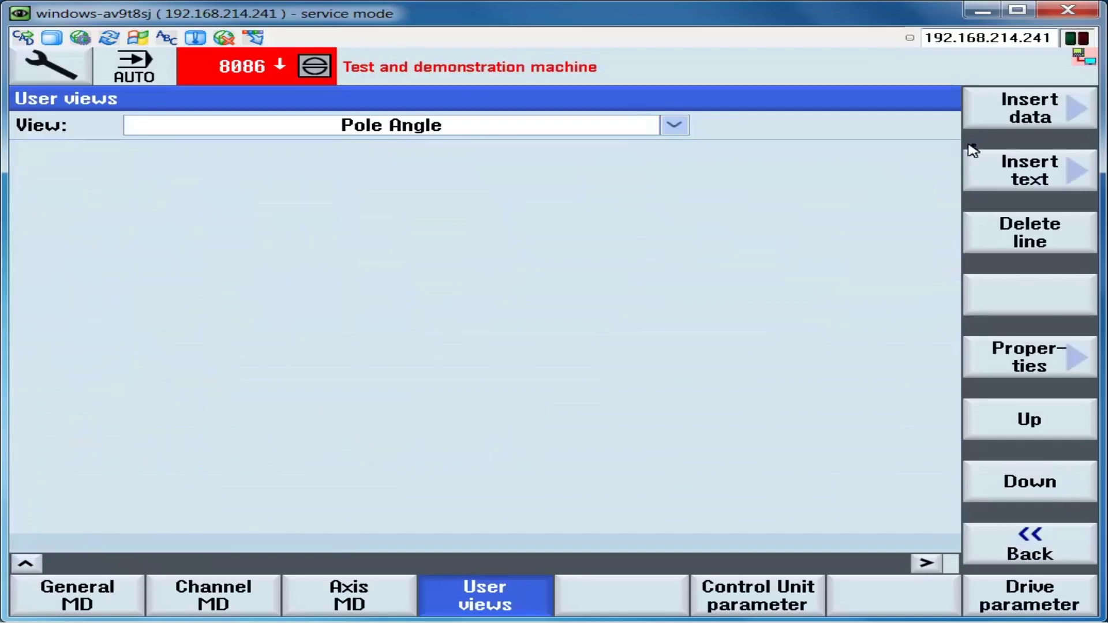
- List Sinamics drive parameters in Insert data from the top and select p10
{"action": "left_click", "coordinate": [1016, 119]}
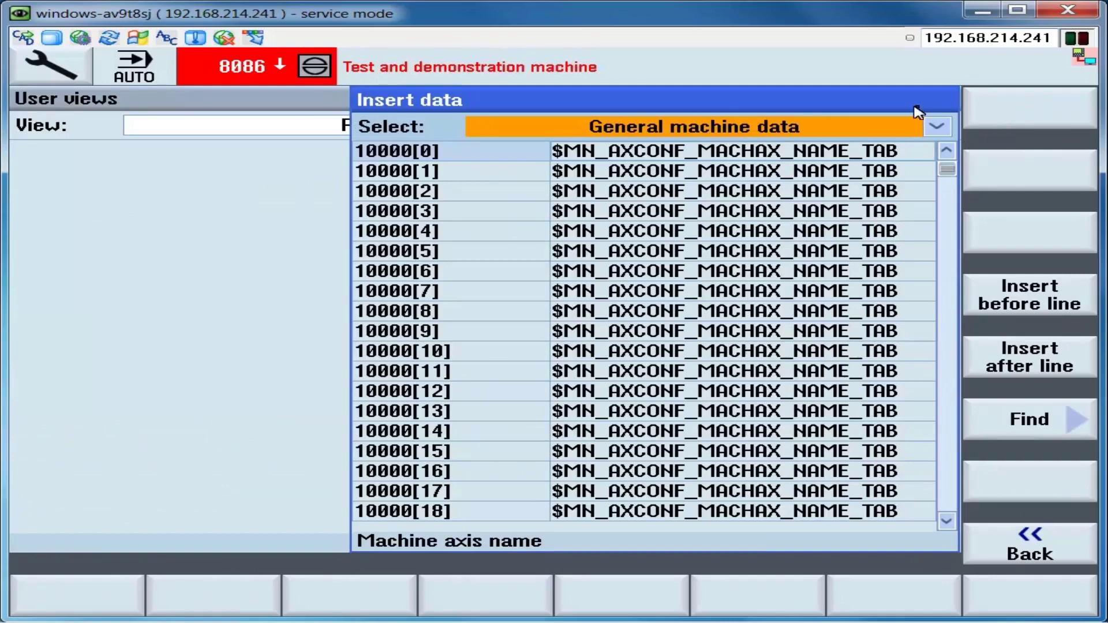
{"action": "left_click", "coordinate": [937, 126]}
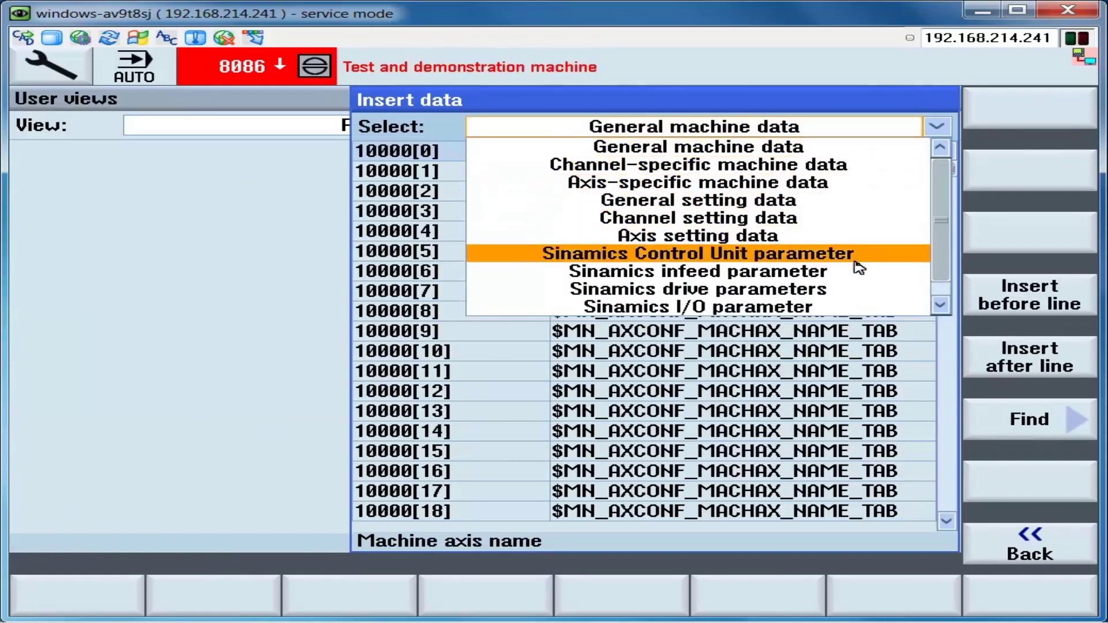
{"action": "left_click", "coordinate": [848, 293]}
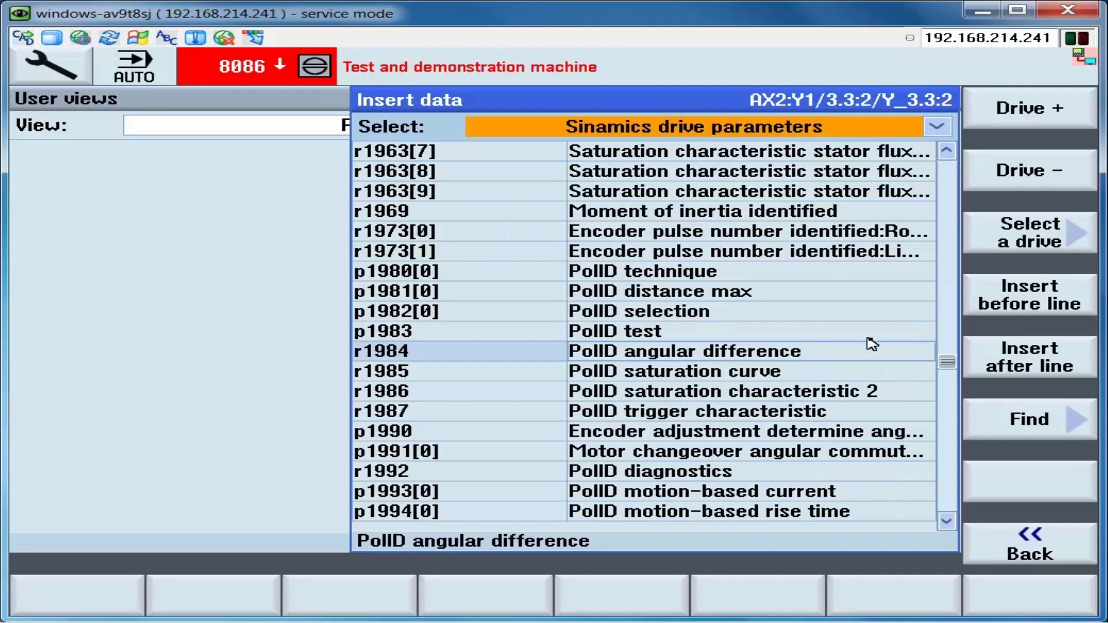
{"action": "left_click_drag", "start_coordinate": [947, 364], "coordinate": [941, 173]}
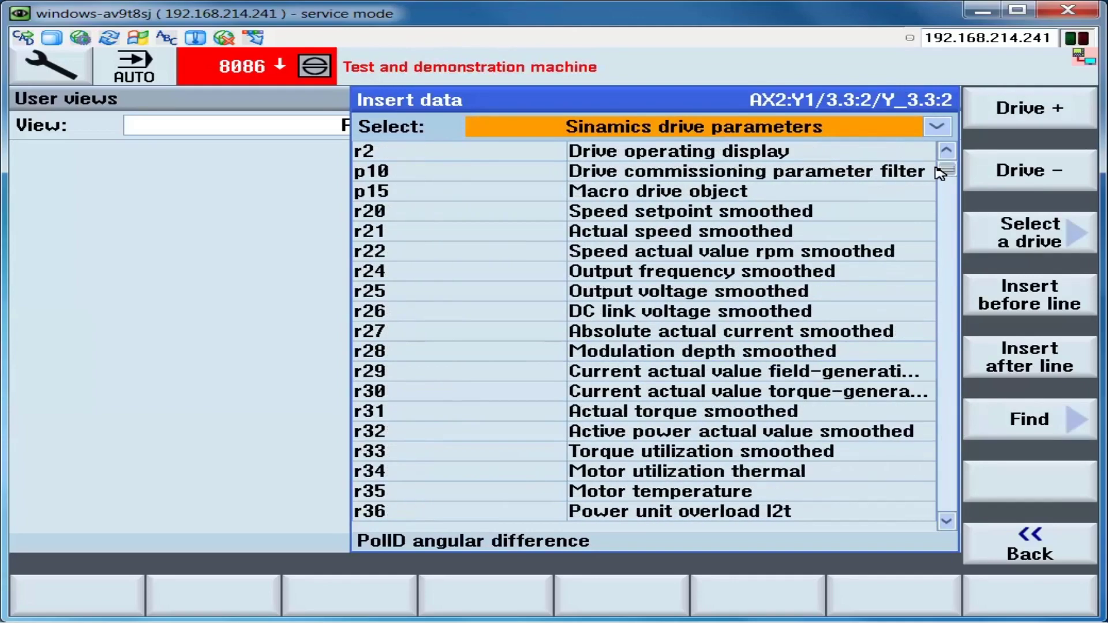
{"action": "left_click", "coordinate": [671, 174]}
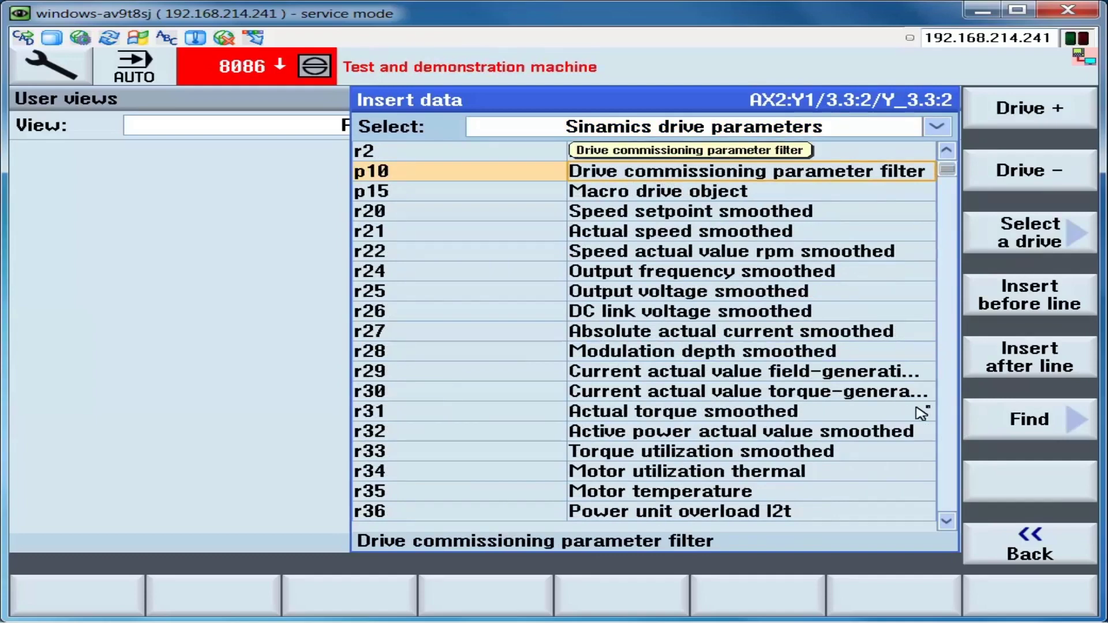
- Add p10, r22 and p404[0] to the Pole Angle view
{"action": "left_click", "coordinate": [1011, 367]}
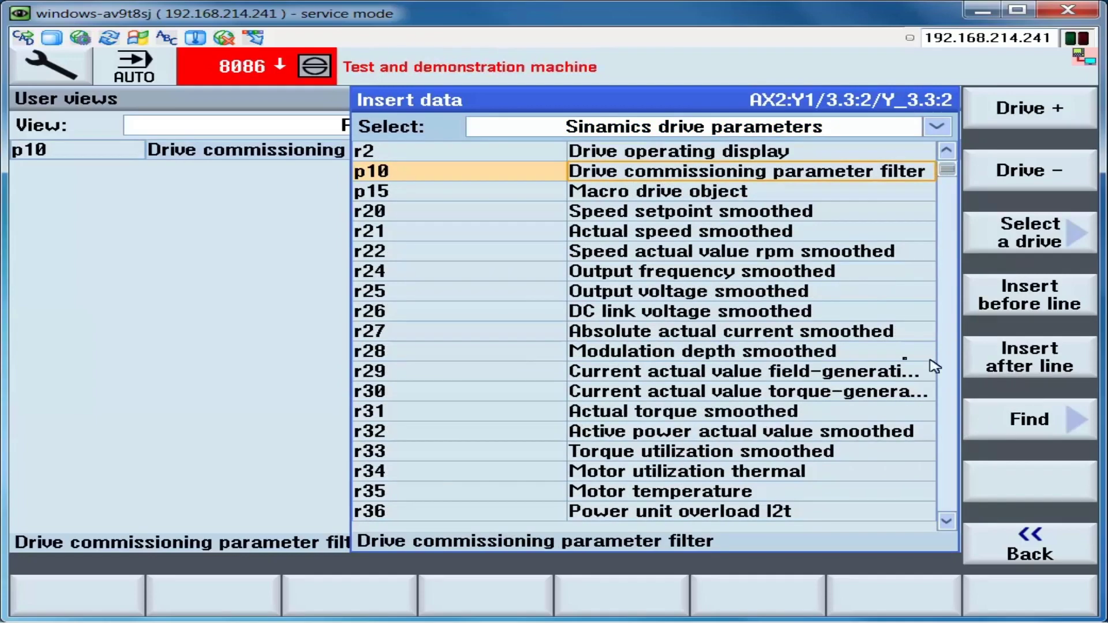
{"action": "left_click", "coordinate": [625, 255]}
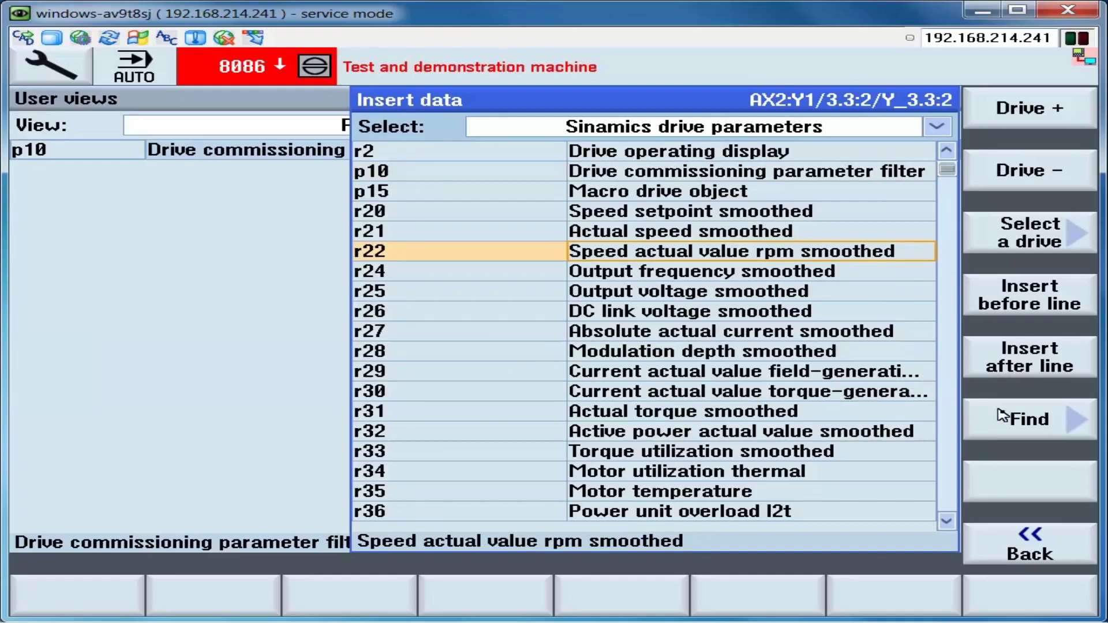
{"action": "left_click", "coordinate": [1007, 361]}
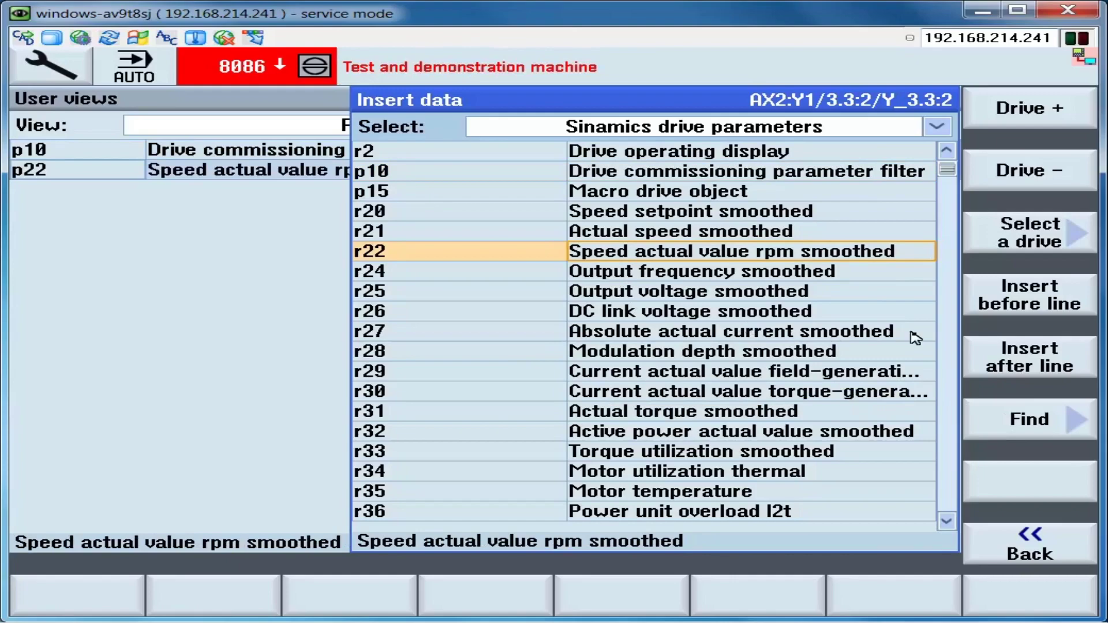
{"action": "left_click", "coordinate": [1025, 421]}
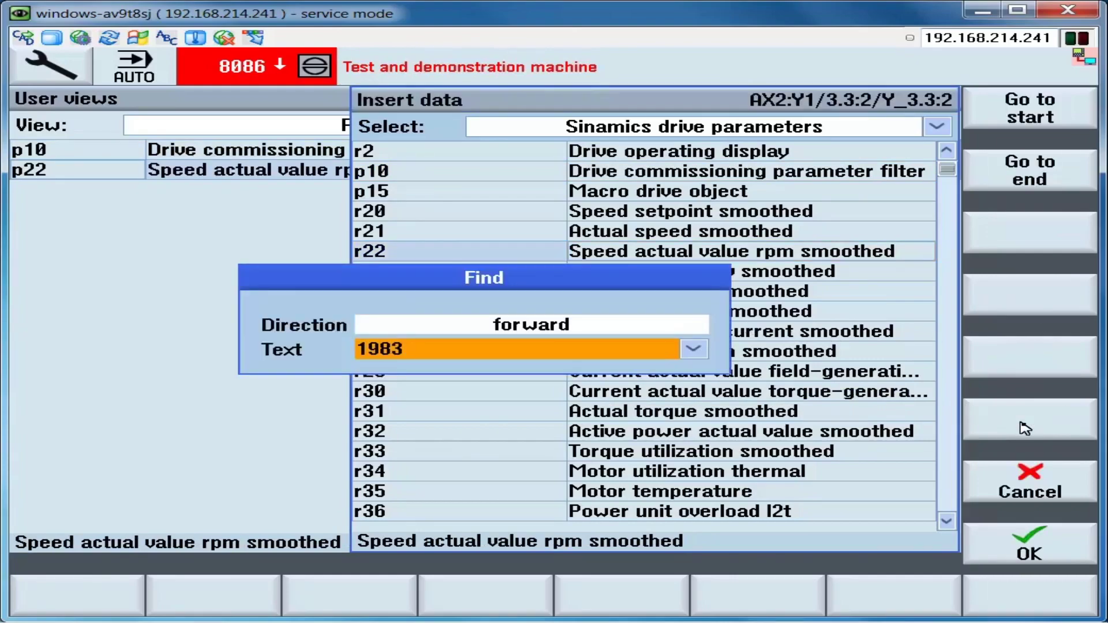
{"action": "type", "text": "404"}
{"action": "key", "text": "Return"}
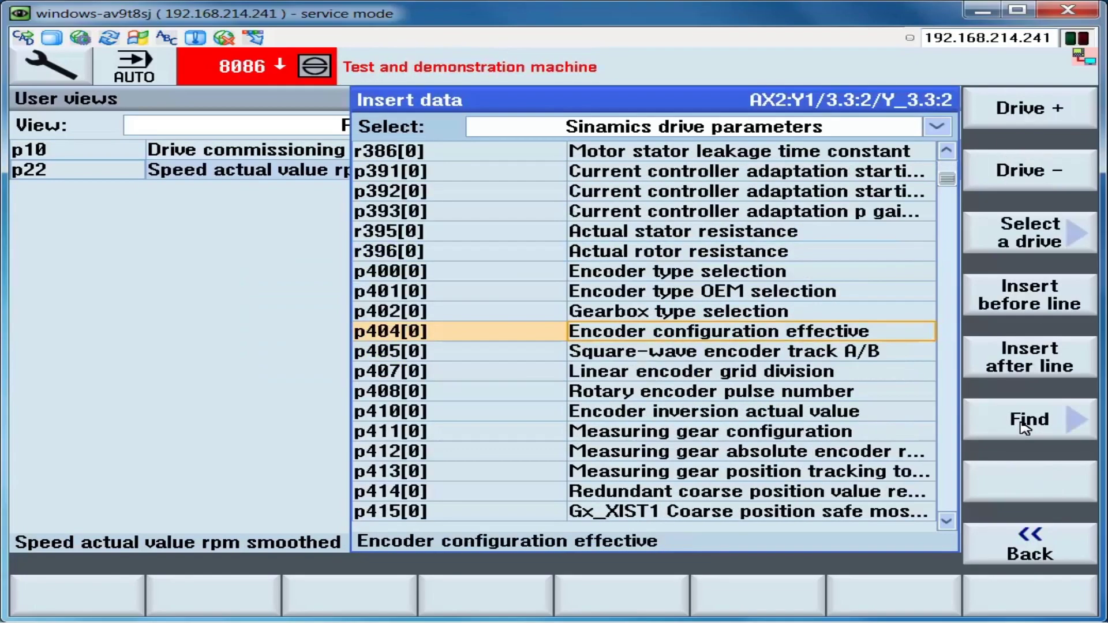
{"action": "left_click", "coordinate": [1050, 366]}
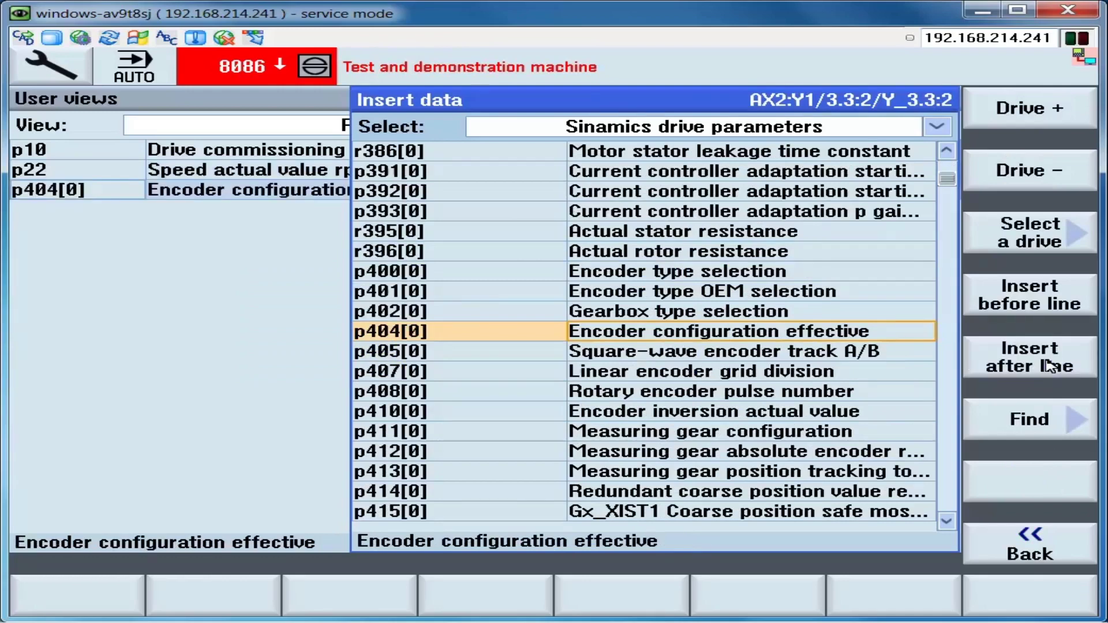
- Add p1982[0] PolID selection, r1992 PolID diagnostics and p431[0] commutation offset
{"action": "left_click", "coordinate": [1046, 421]}
{"action": "type", "text": "1982"}
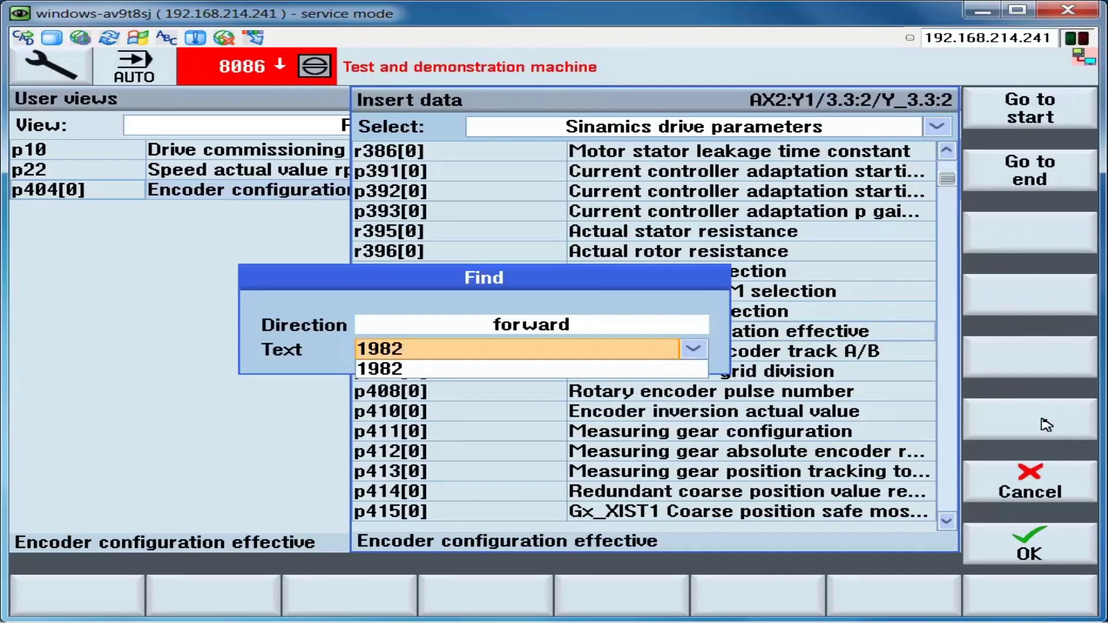
{"action": "key", "text": "Return"}
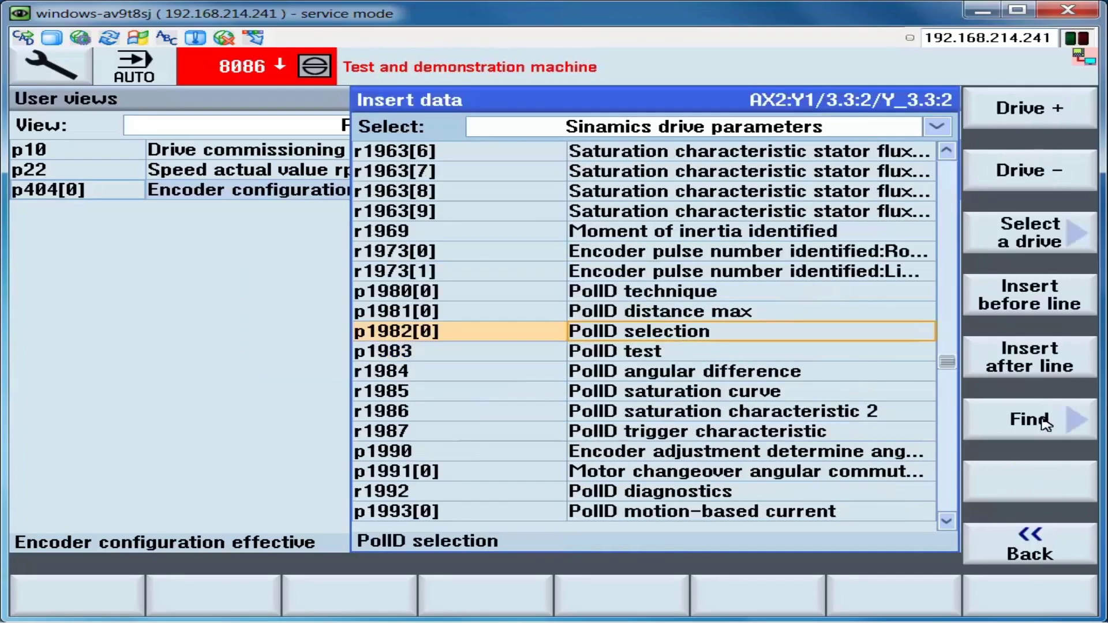
{"action": "left_click", "coordinate": [1033, 364]}
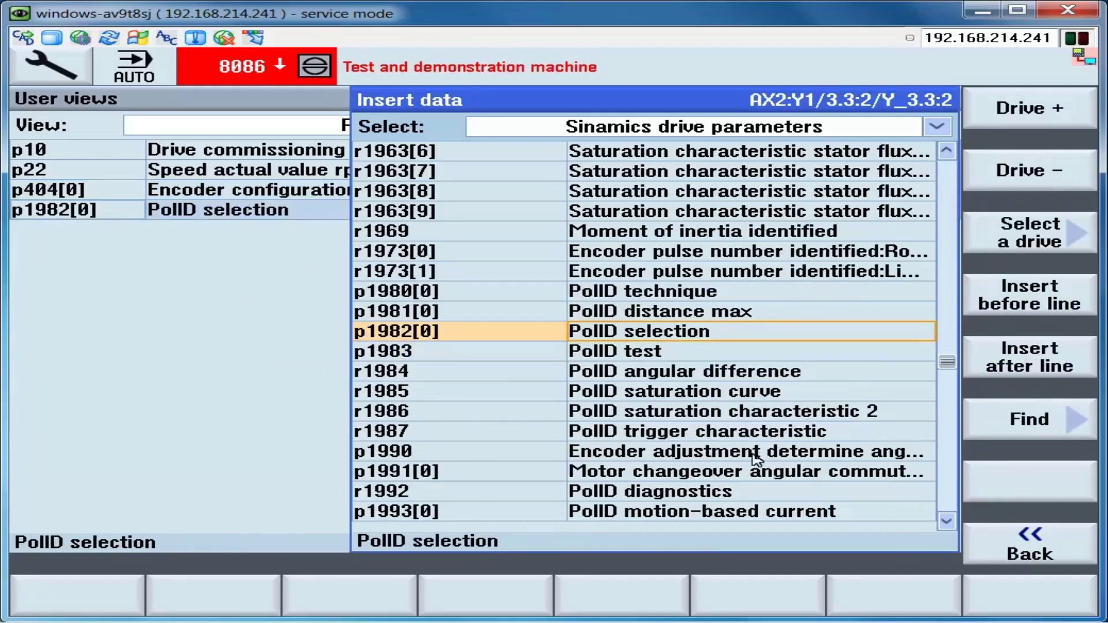
{"action": "left_click", "coordinate": [757, 495]}
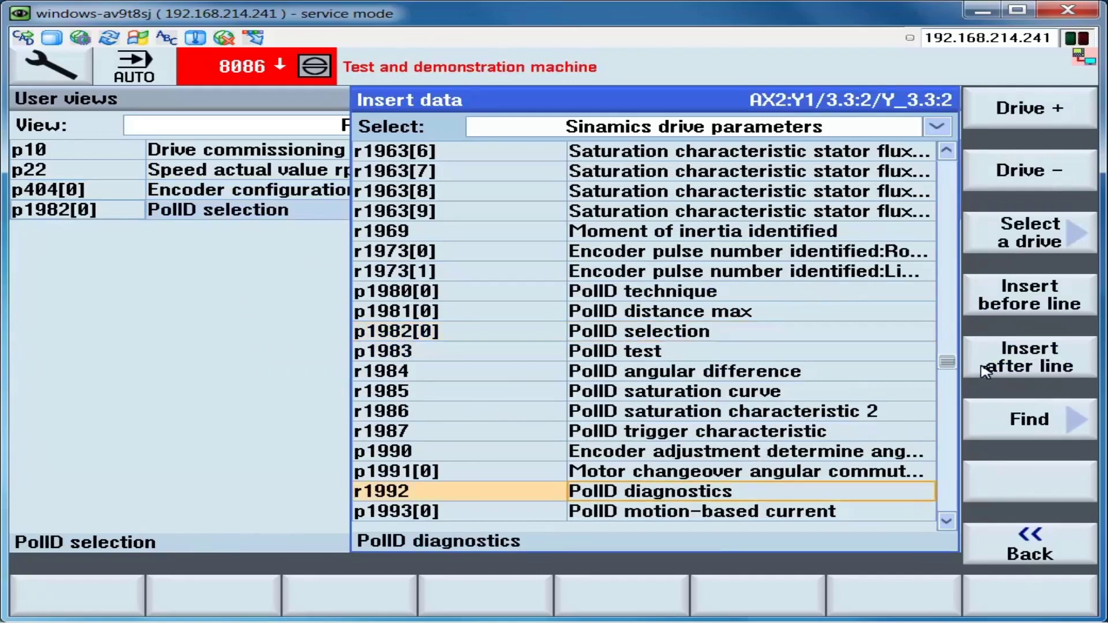
{"action": "left_click", "coordinate": [1004, 368]}
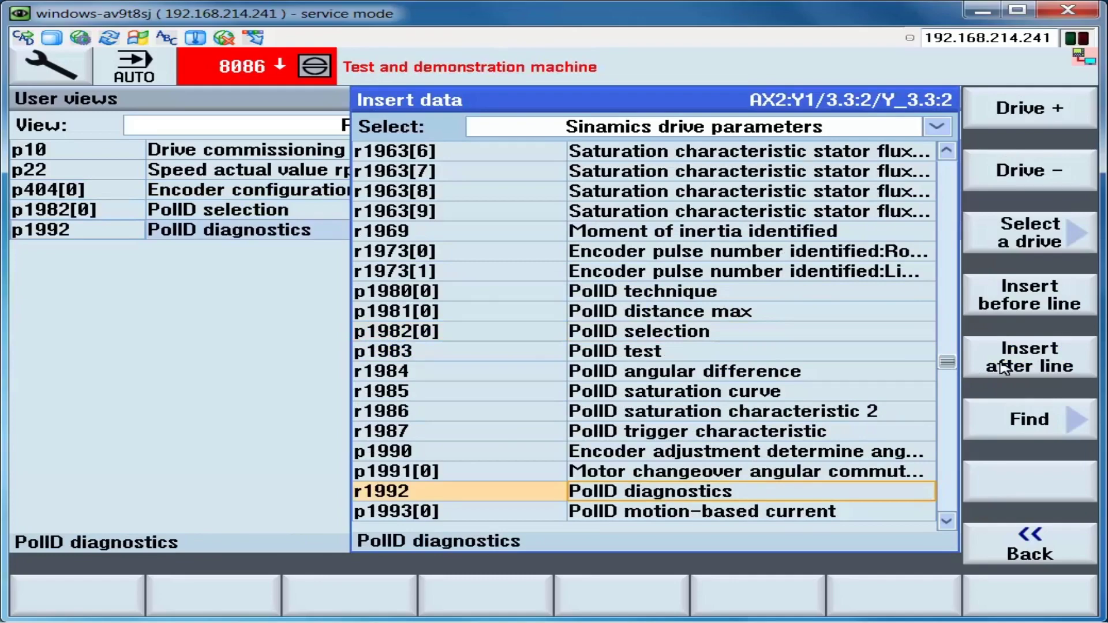
{"action": "left_click", "coordinate": [1013, 424]}
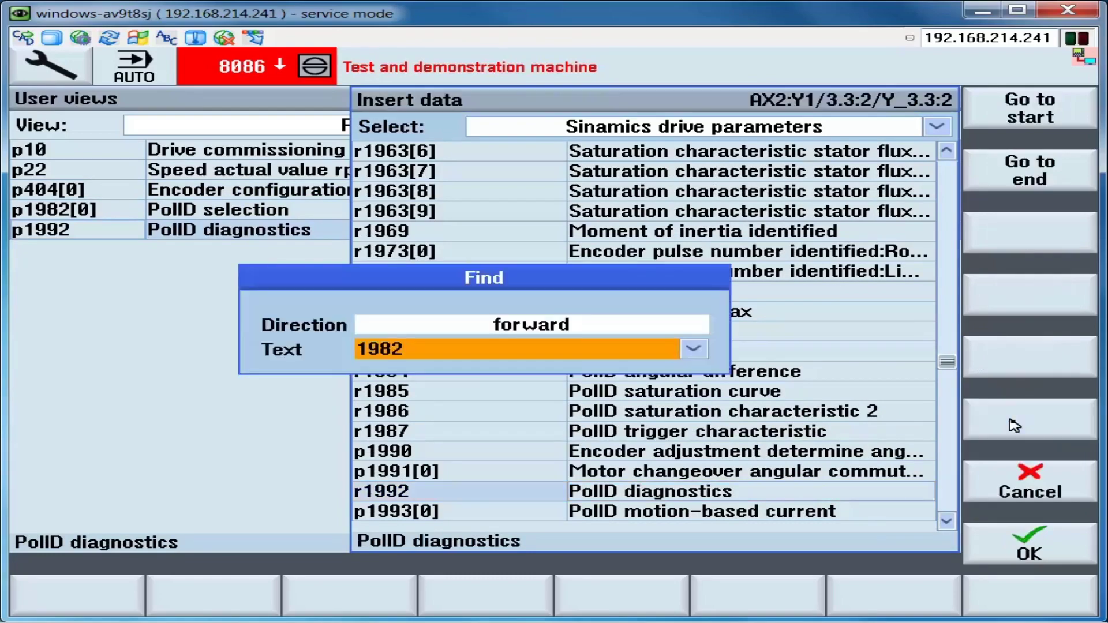
{"action": "type", "text": "431"}
{"action": "key", "text": "Return"}
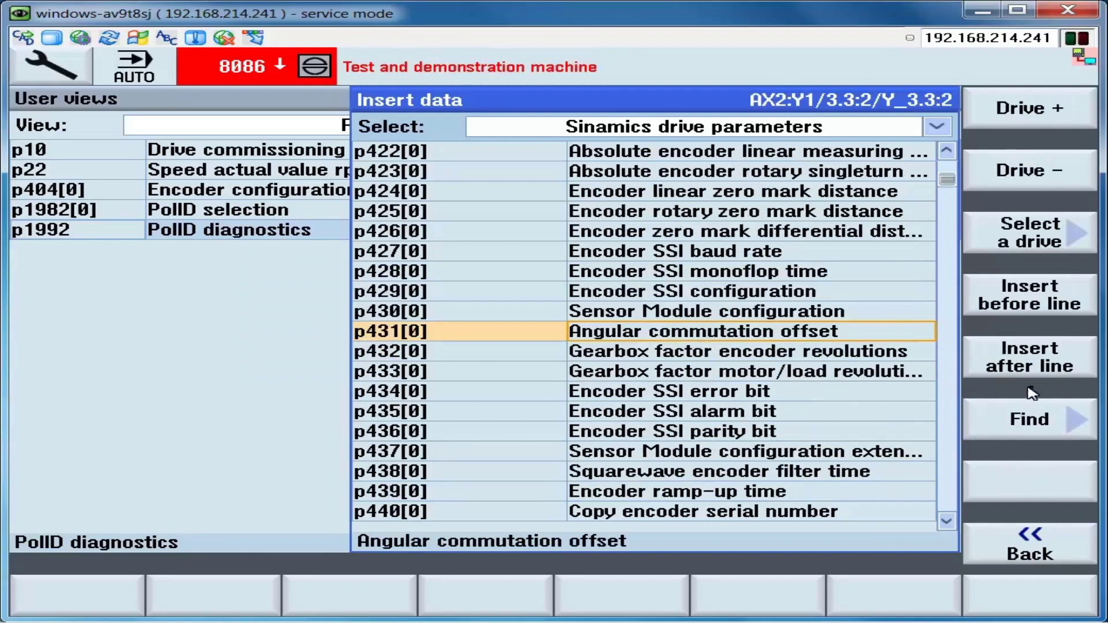
{"action": "left_click", "coordinate": [1033, 369]}
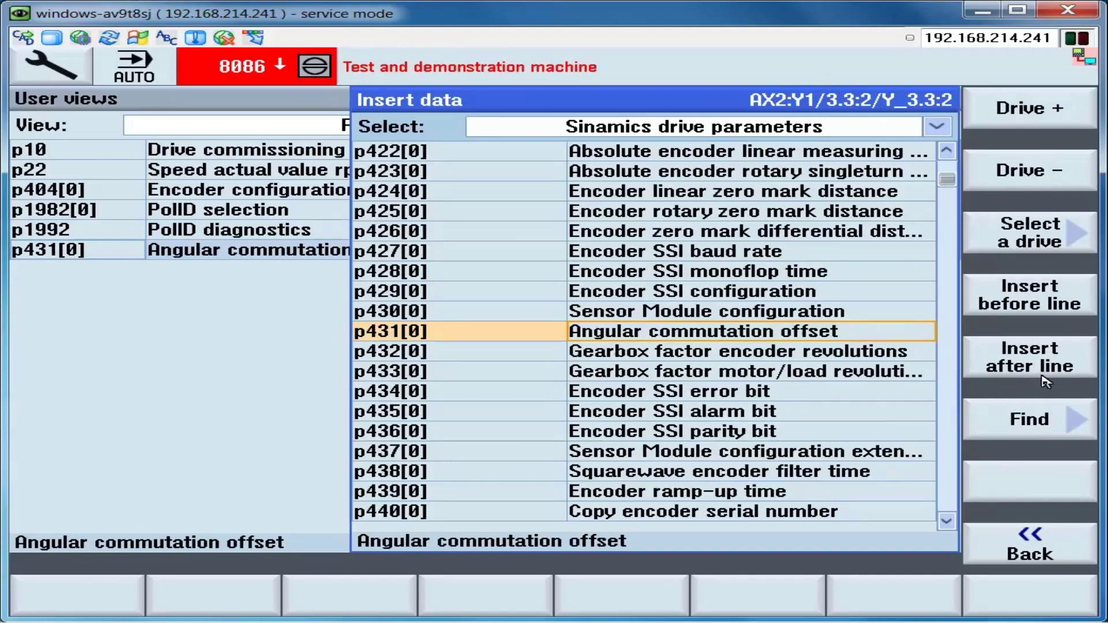
- Add p1983 PolID test and r1984 angular difference, then return to the view
{"action": "left_click", "coordinate": [1036, 427]}
{"action": "type", "text": "1983"}
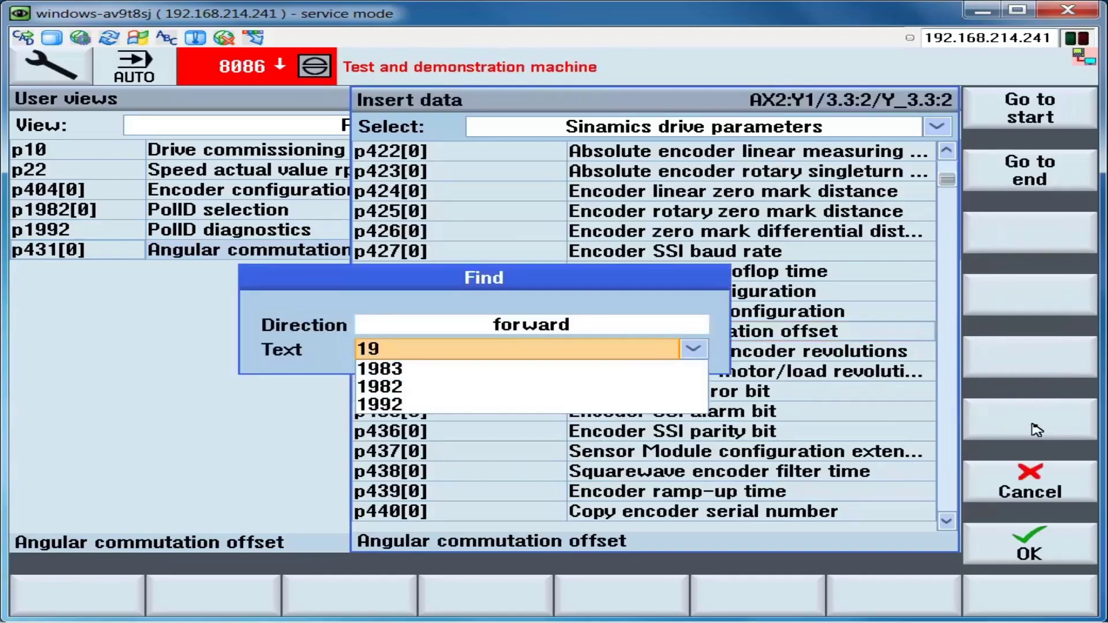
{"action": "left_click", "coordinate": [1023, 548]}
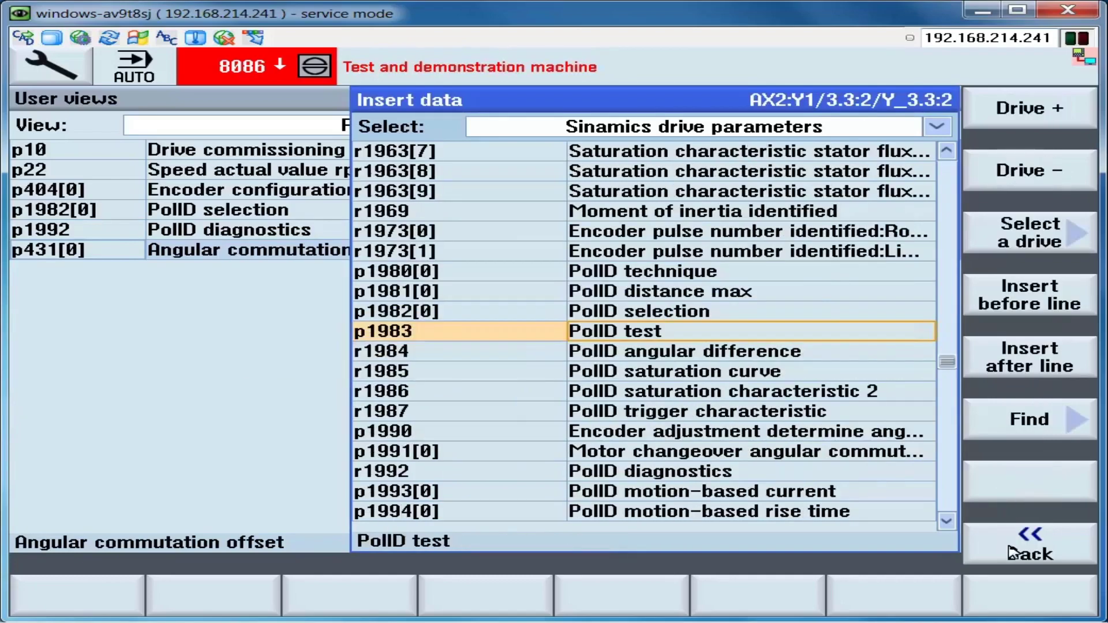
{"action": "left_click", "coordinate": [1024, 369]}
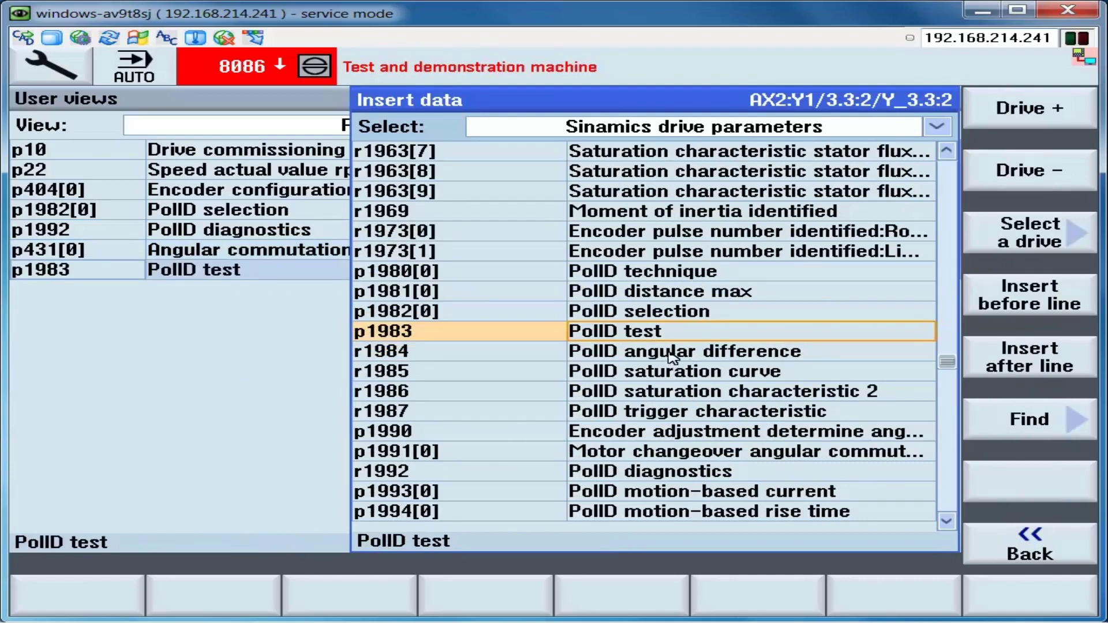
{"action": "left_click", "coordinate": [681, 353]}
{"action": "left_click", "coordinate": [1025, 370]}
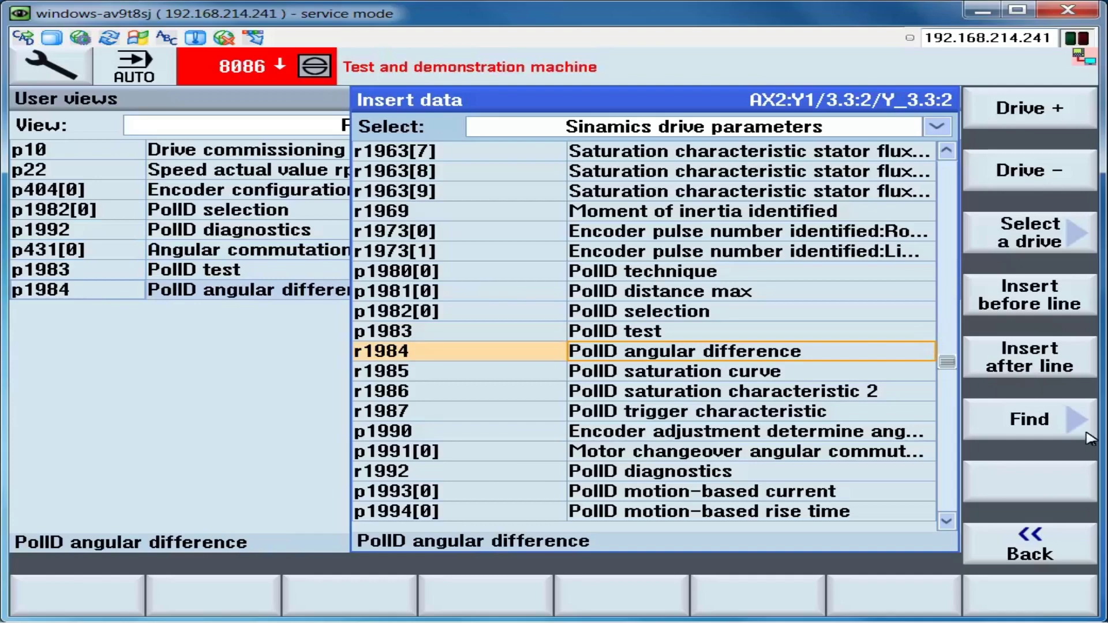
{"action": "left_click", "coordinate": [1058, 554]}
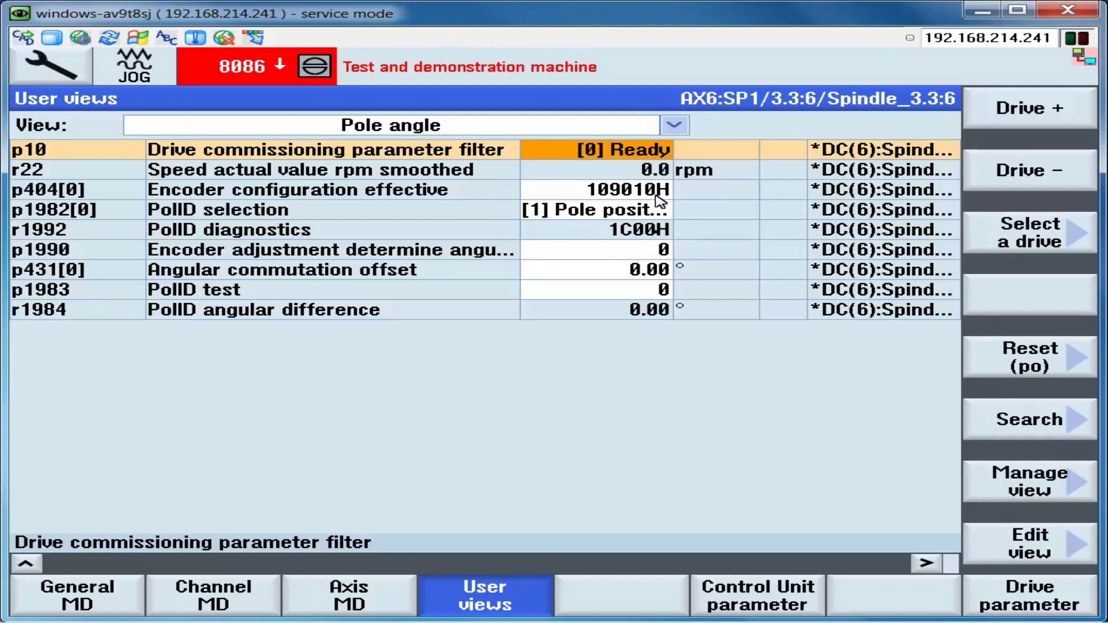
- Select the p1982[0] PolID selection row in the SP1 Pole angle view
{"action": "left_click", "coordinate": [657, 211]}
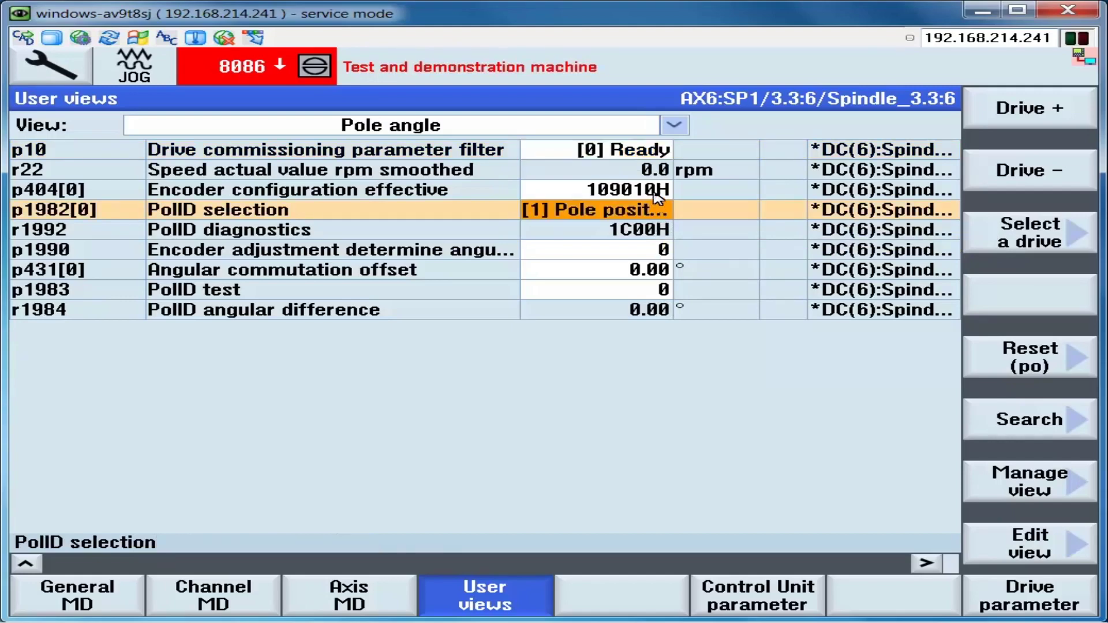
{"action": "left_click", "coordinate": [656, 199]}
{"action": "left_click", "coordinate": [657, 199]}
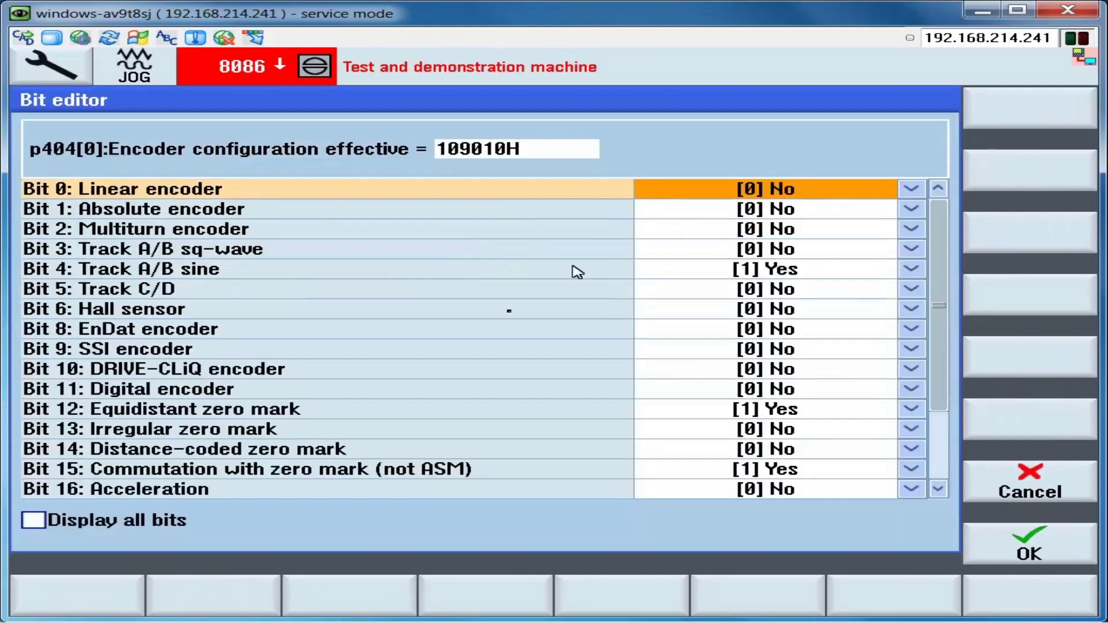
{"action": "left_click", "coordinate": [202, 475]}
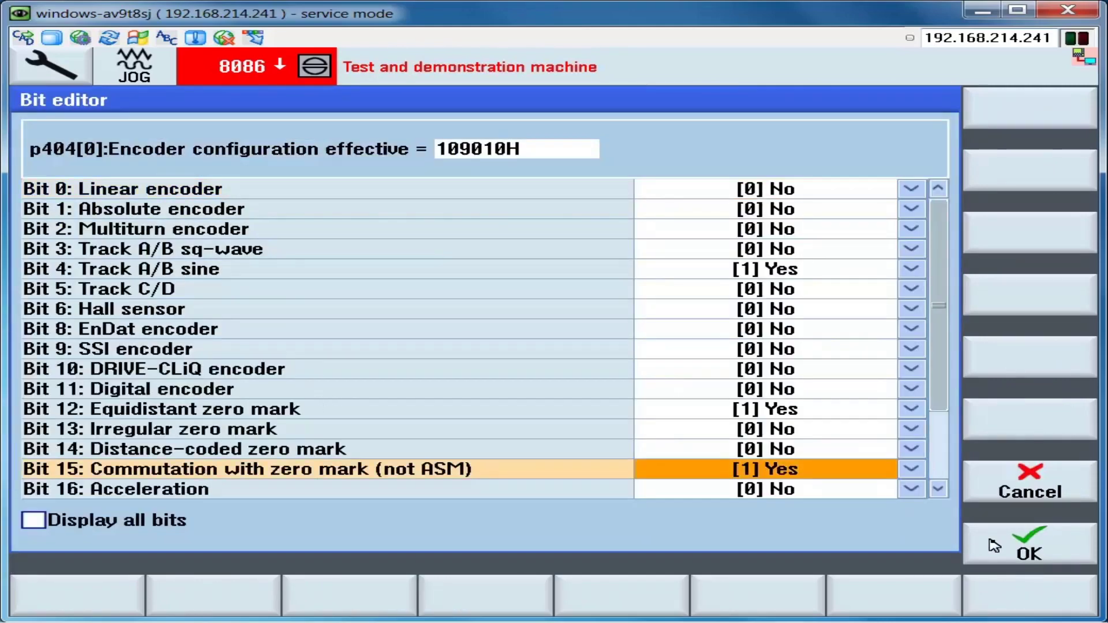
{"action": "left_click", "coordinate": [998, 498]}
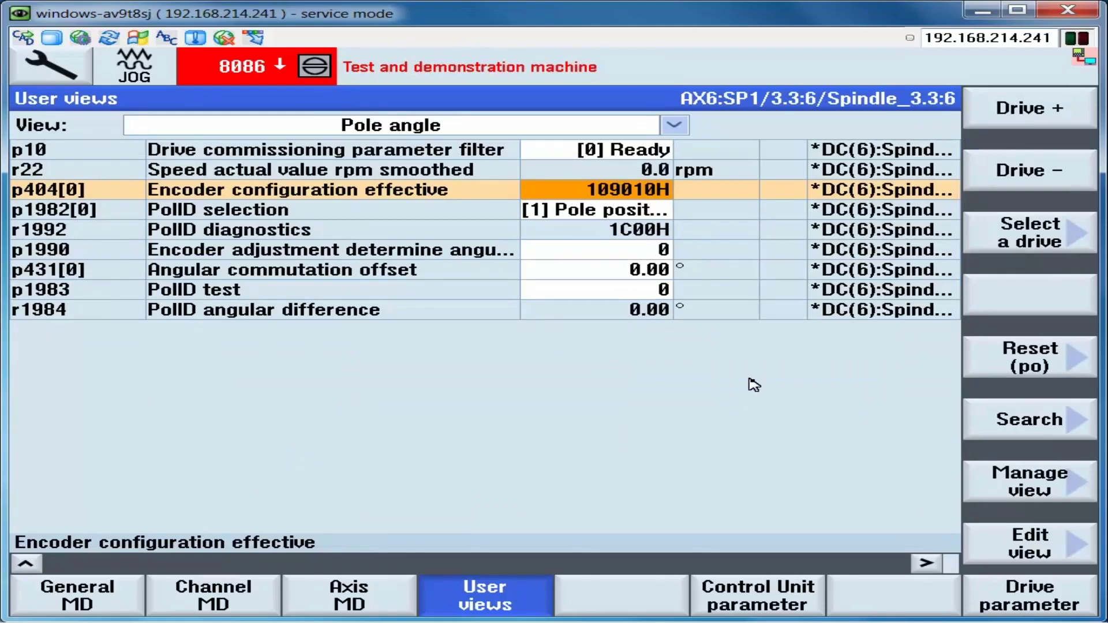
- Set p10 to 4, enter 0 in p431[0], then return p10 to 0 (Ready)
{"action": "left_click", "coordinate": [630, 270]}
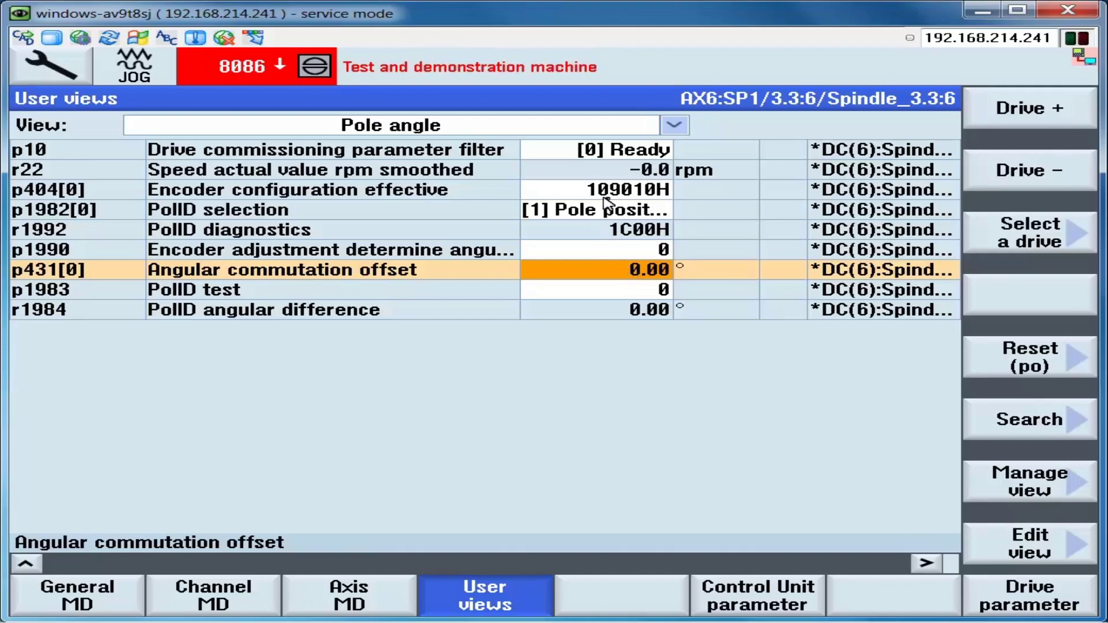
{"action": "left_click", "coordinate": [617, 155]}
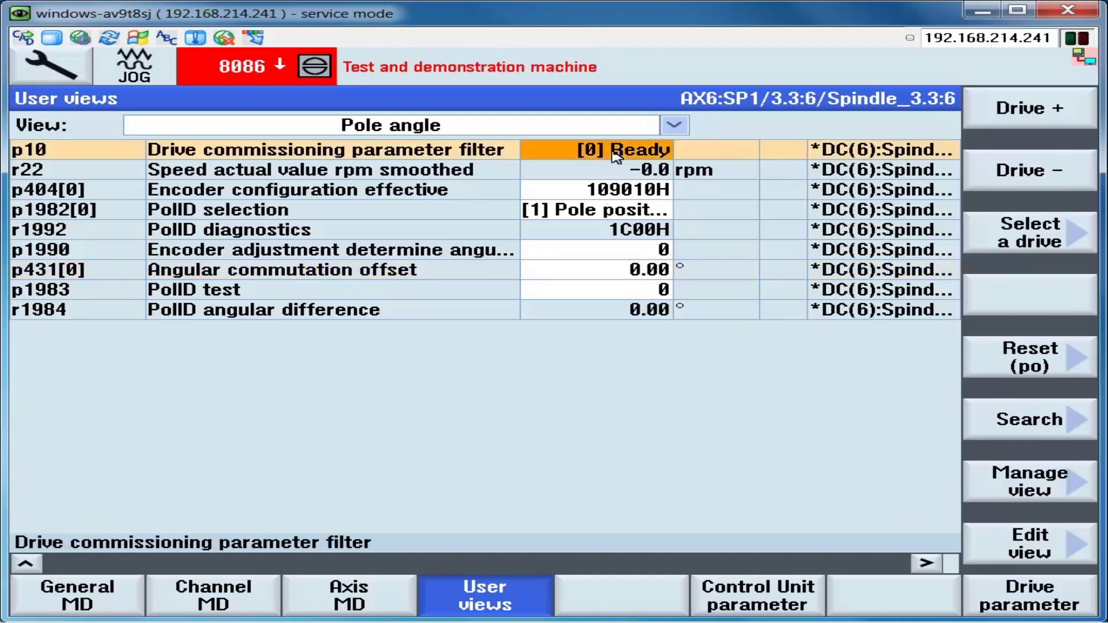
{"action": "type", "text": "4"}
{"action": "key", "text": "Return"}
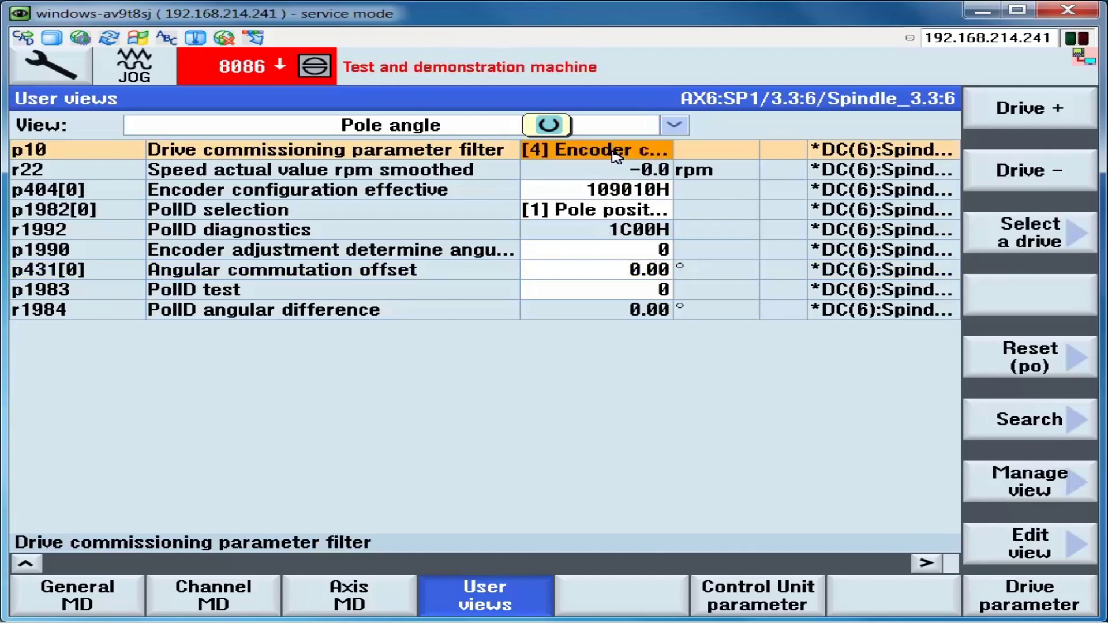
{"action": "left_click", "coordinate": [582, 274]}
{"action": "type", "text": "0"}
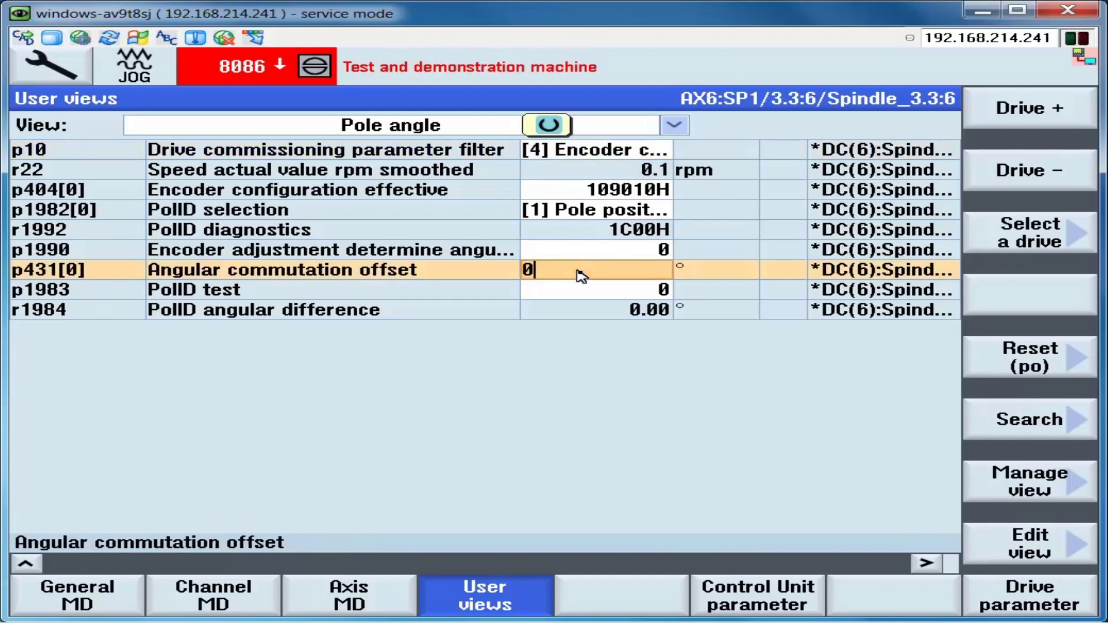
{"action": "key", "text": "Return"}
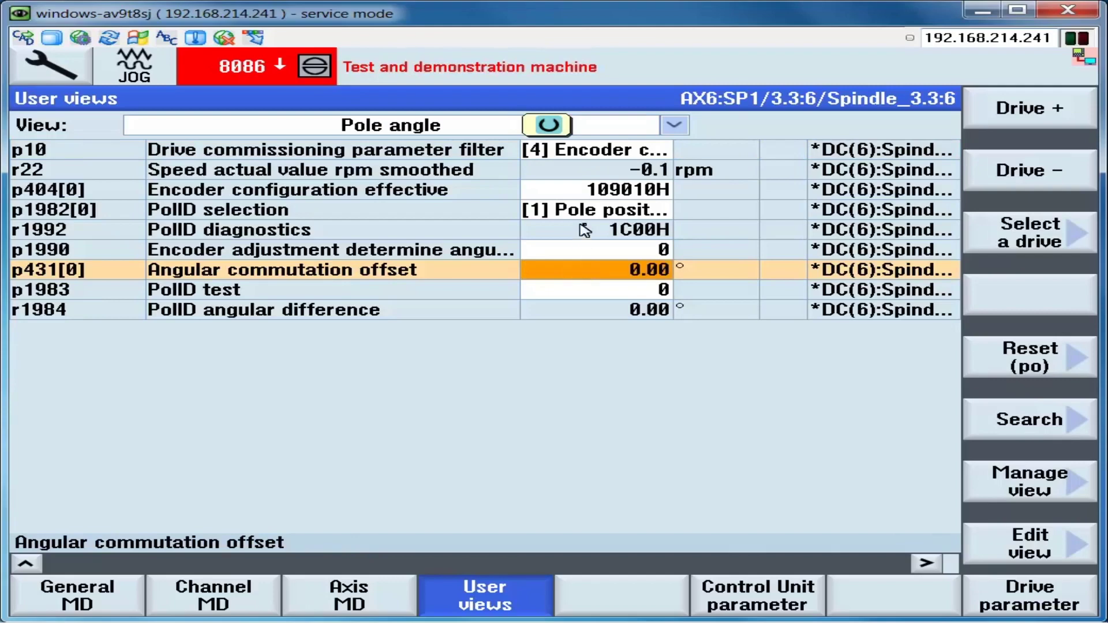
{"action": "left_click", "coordinate": [602, 155]}
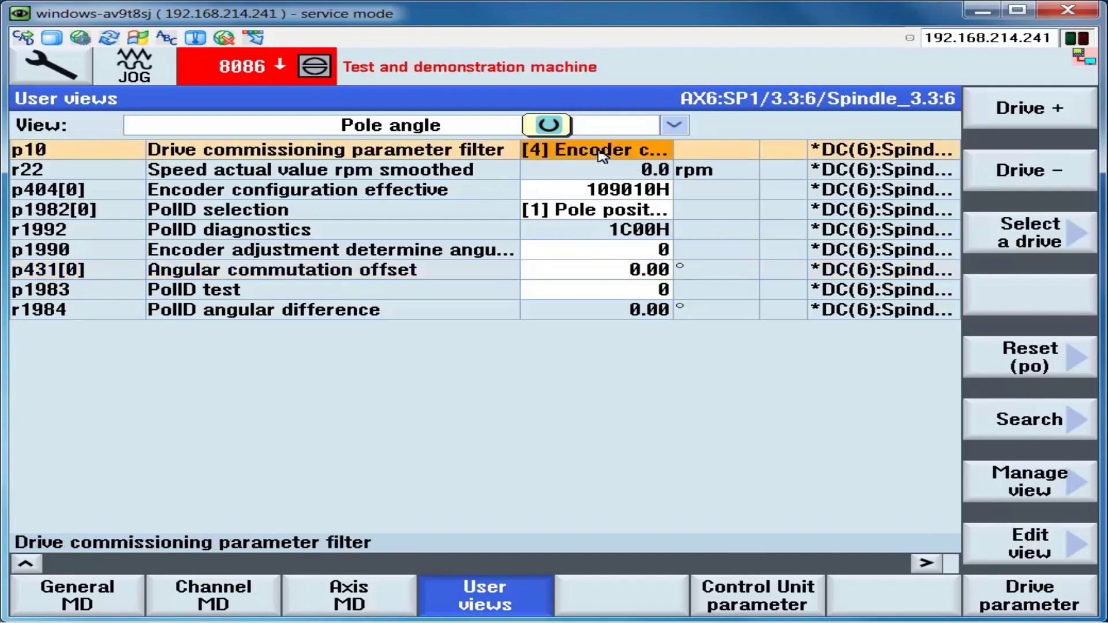
{"action": "type", "text": "0"}
{"action": "key", "text": "Return"}
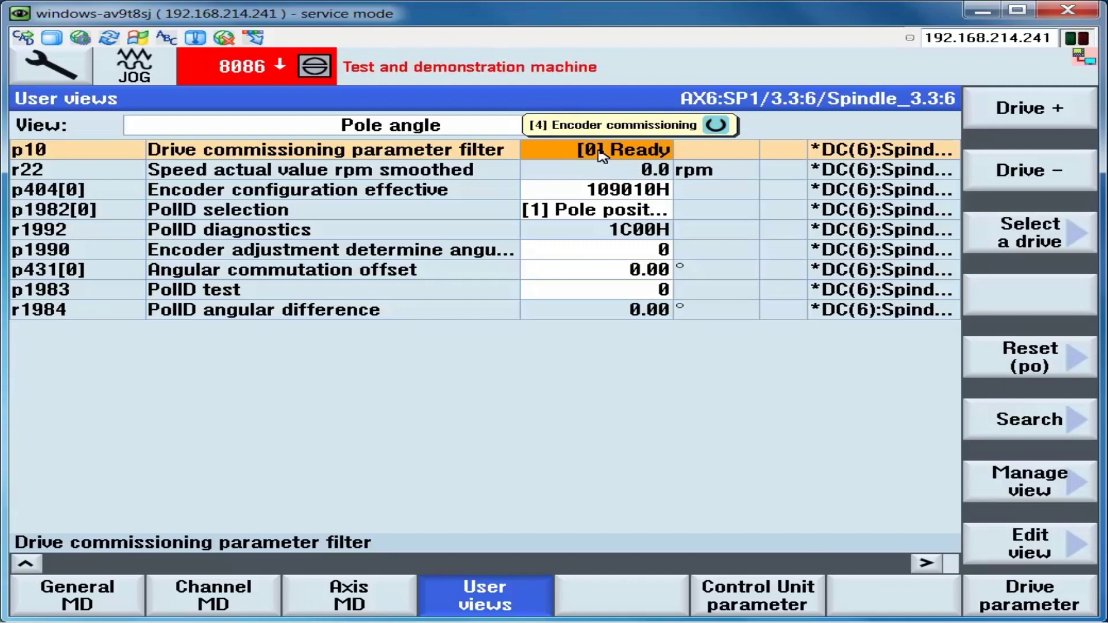
- Set encoder adjustment p1990 to 1 to start commutation offset determination
{"action": "left_click", "coordinate": [583, 256]}
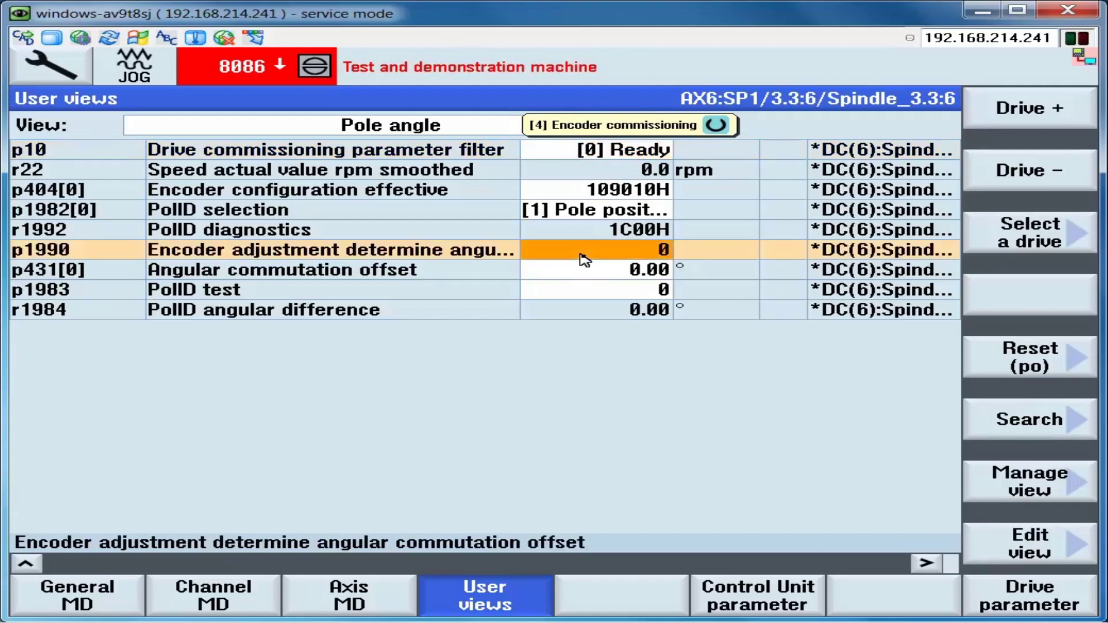
{"action": "type", "text": "1"}
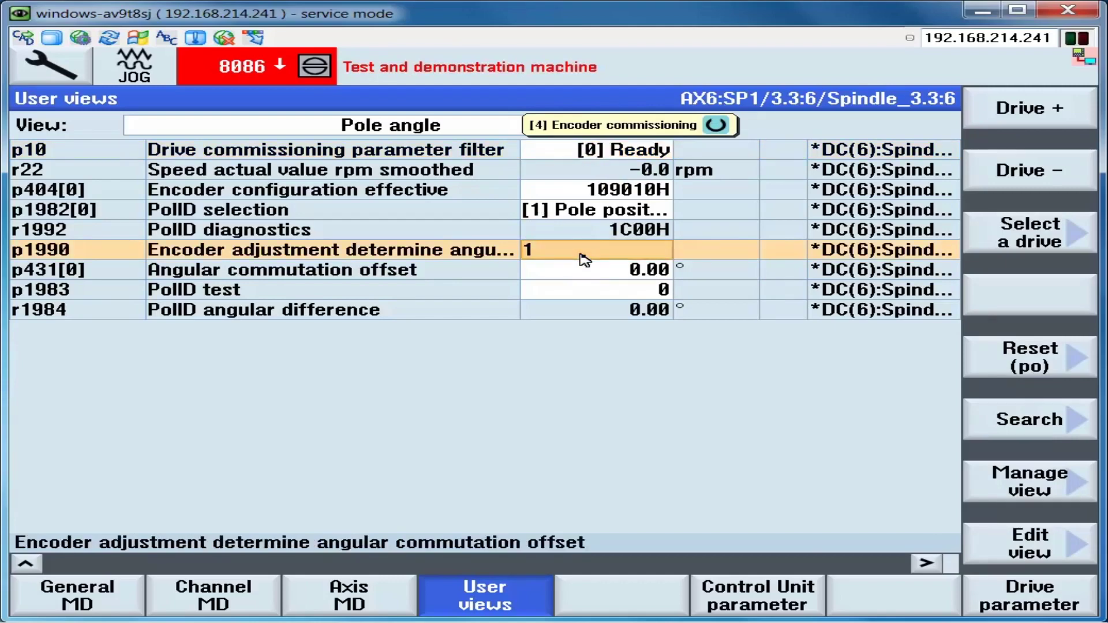
{"action": "key", "text": "Return"}
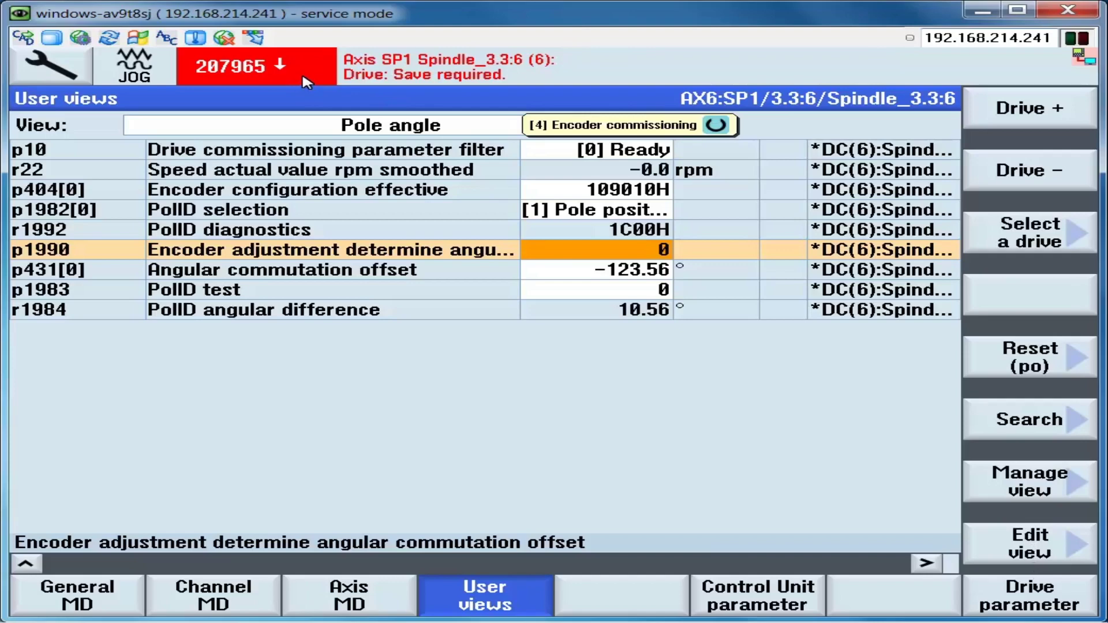
- Save the spindle's Current DO parameters, then warm-restart NCK and drives via Reset (po)
{"action": "left_click", "coordinate": [1036, 605]}
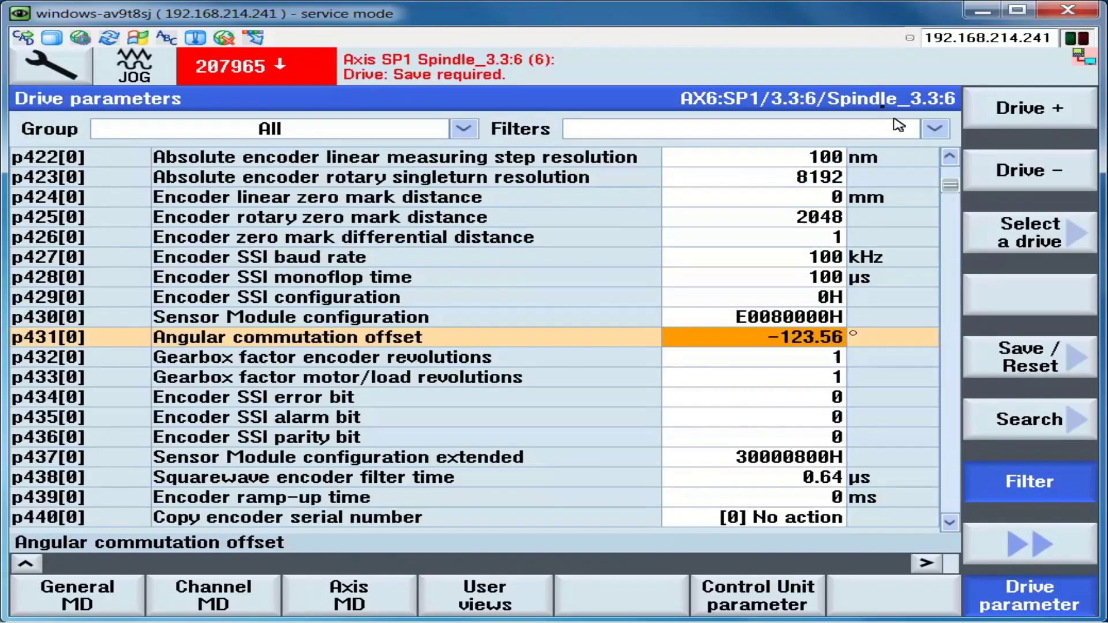
{"action": "left_click", "coordinate": [1027, 365]}
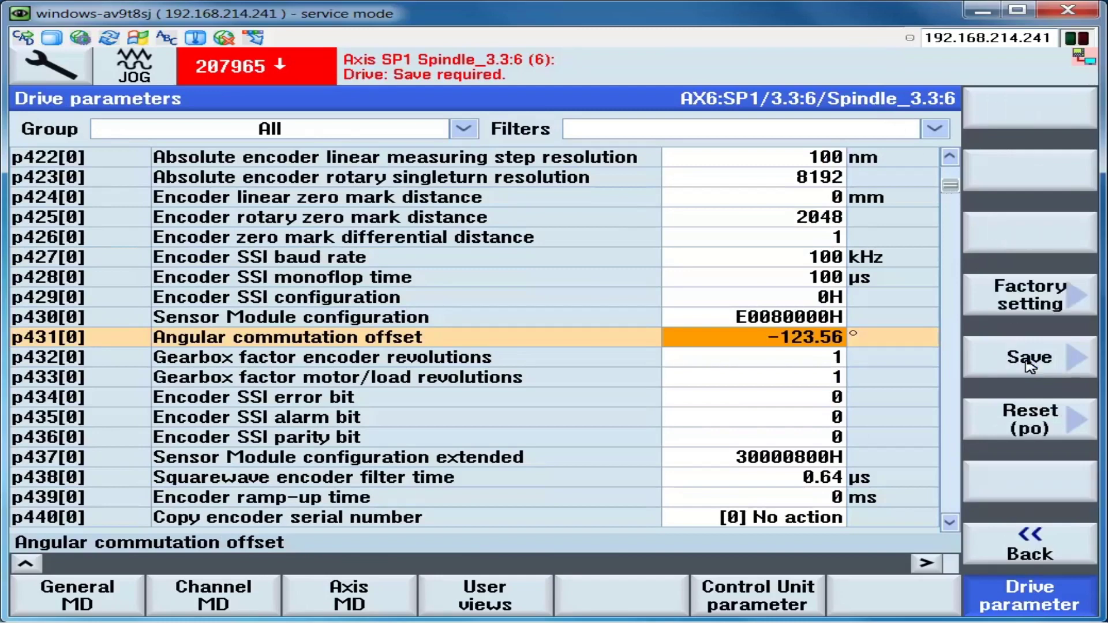
{"action": "left_click", "coordinate": [1028, 361]}
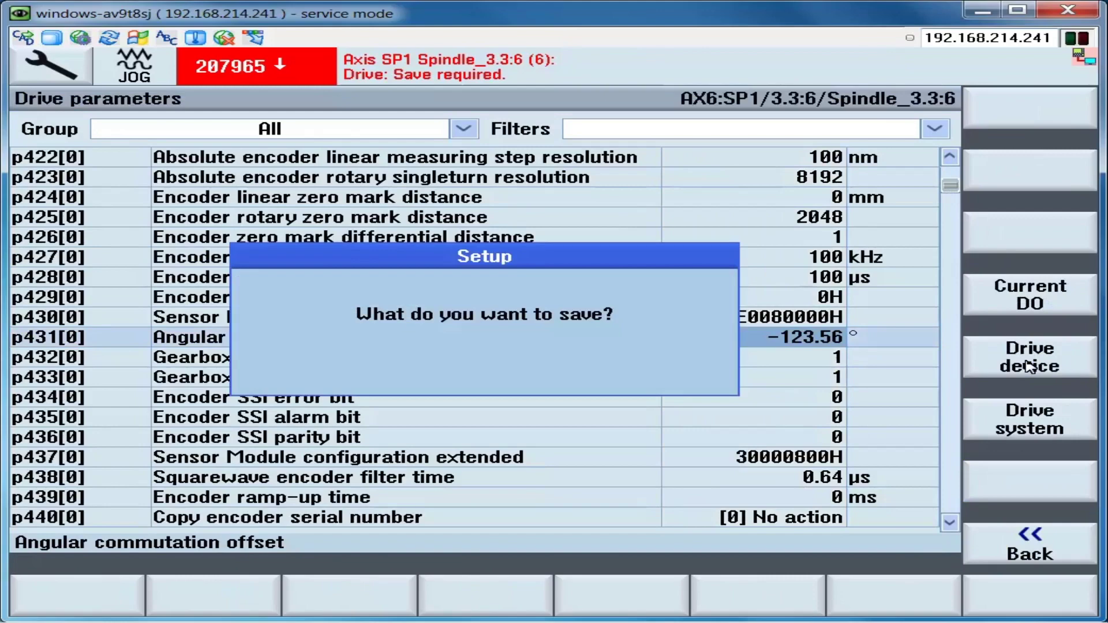
{"action": "left_click", "coordinate": [1018, 298]}
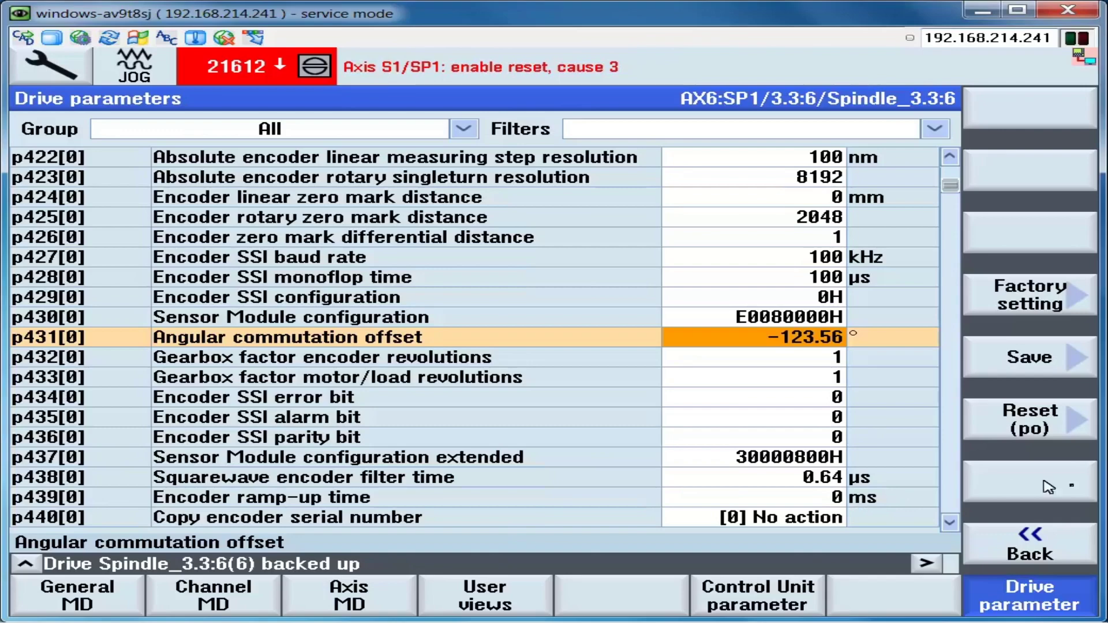
{"action": "left_click", "coordinate": [1050, 432]}
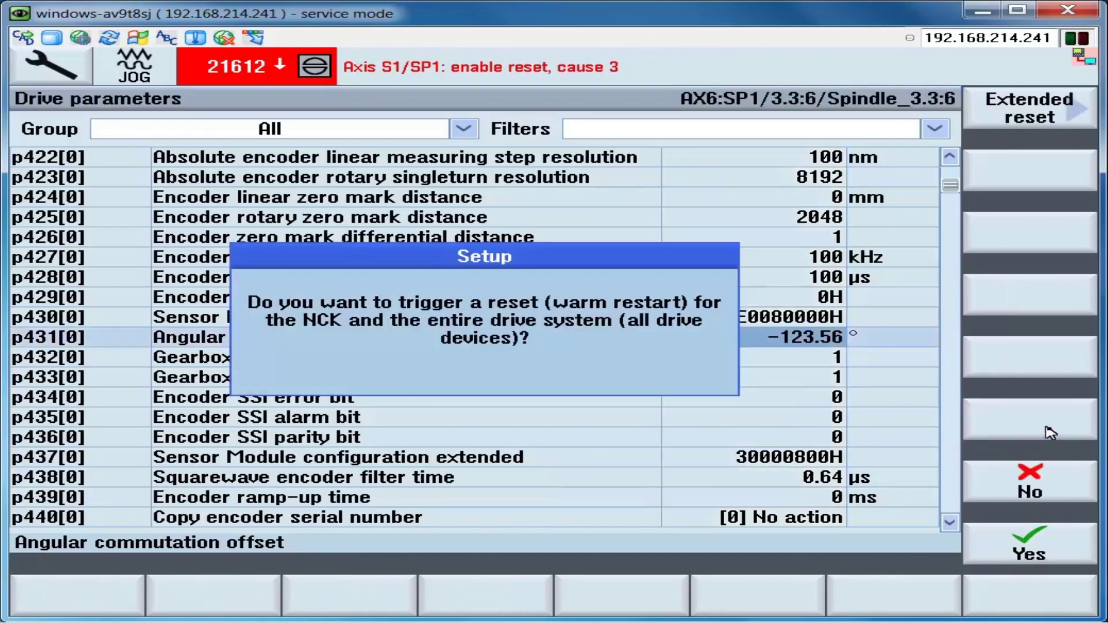
{"action": "left_click", "coordinate": [1042, 547]}
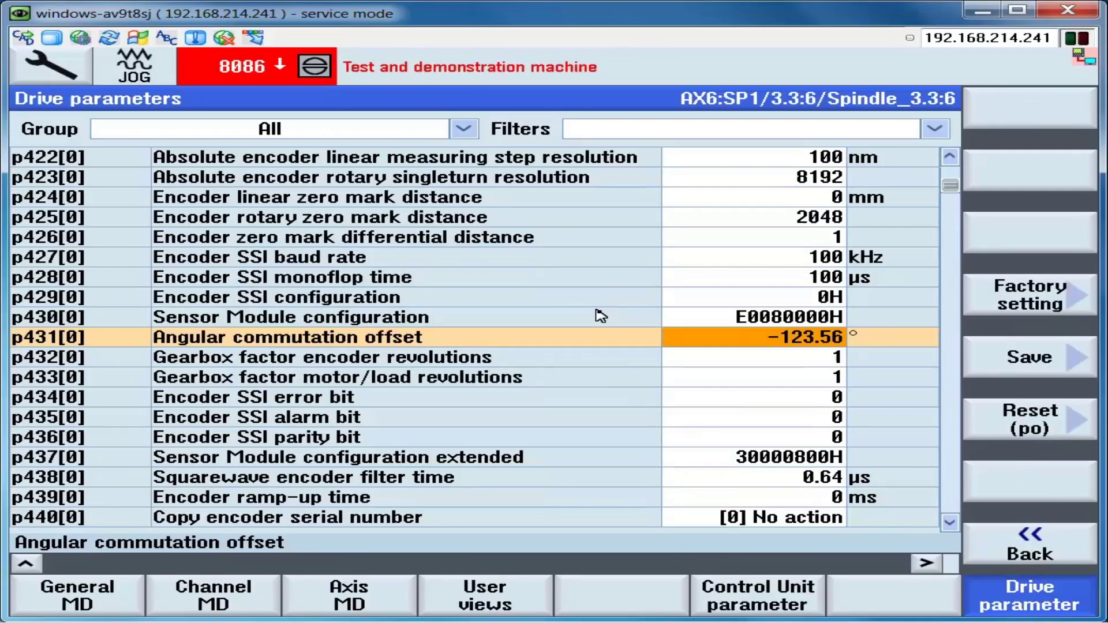
- Back in the Pole angle view, open the bit editor for r1992 PolID diagnostics
{"action": "left_click", "coordinate": [469, 611]}
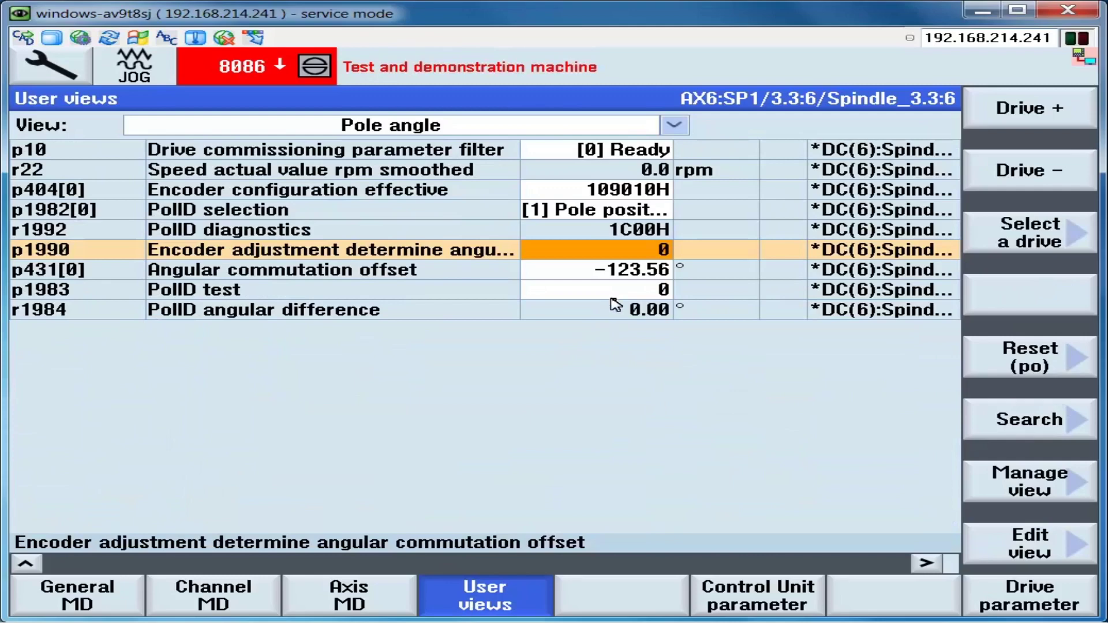
{"action": "left_click", "coordinate": [629, 233]}
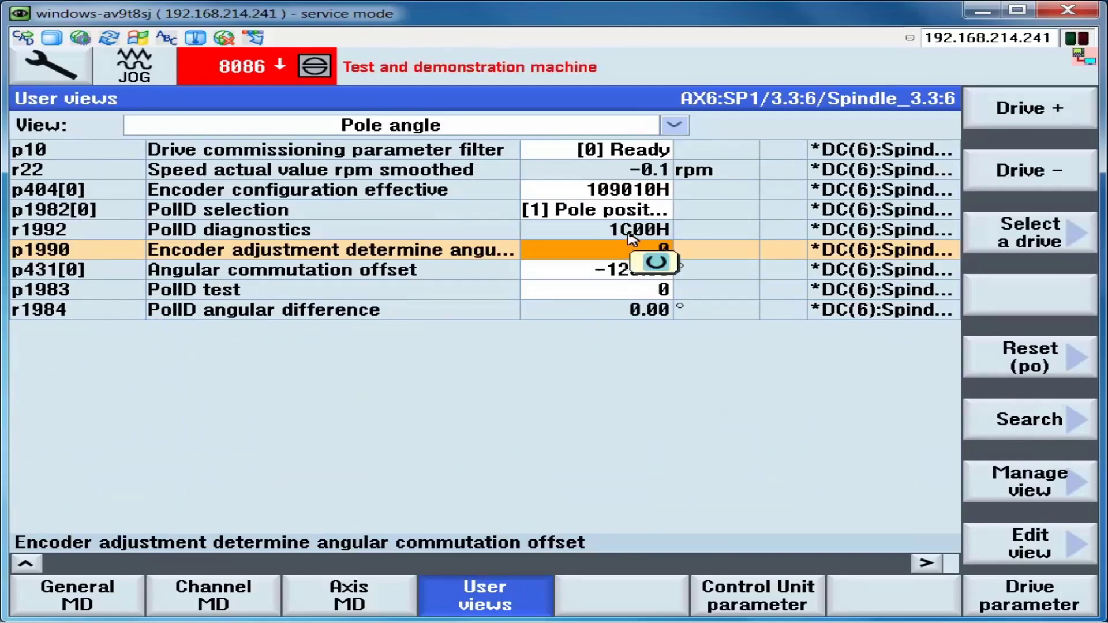
{"action": "left_click", "coordinate": [628, 233]}
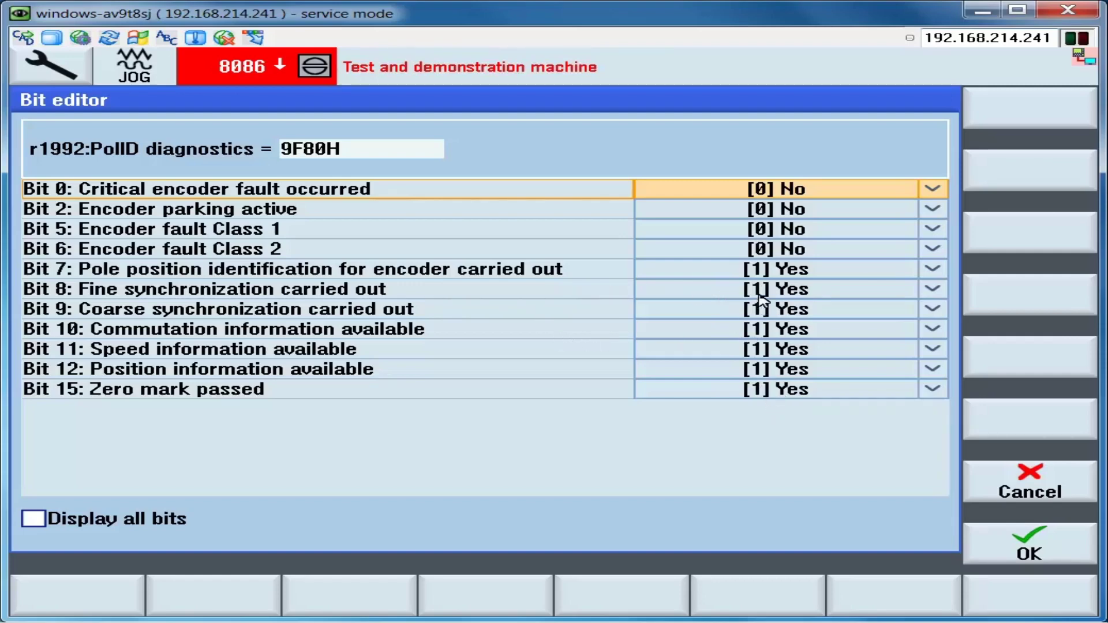
- Close the PolID diagnostics bit breakdown and select PolID test p1983 in the Pole angle view
{"action": "left_click", "coordinate": [1030, 484]}
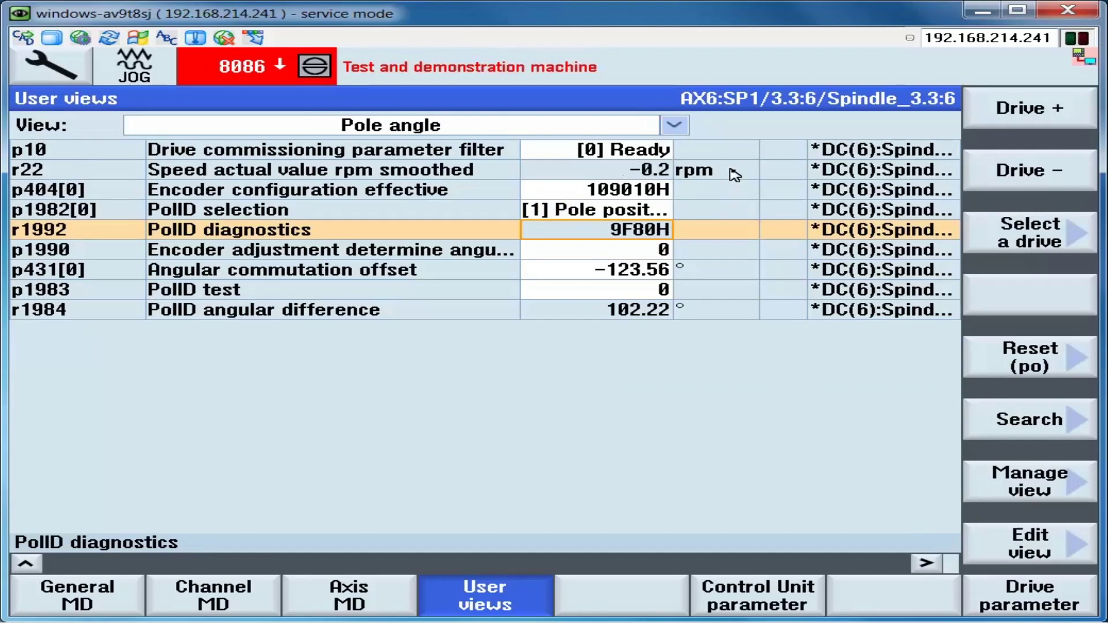
{"action": "left_click", "coordinate": [652, 290]}
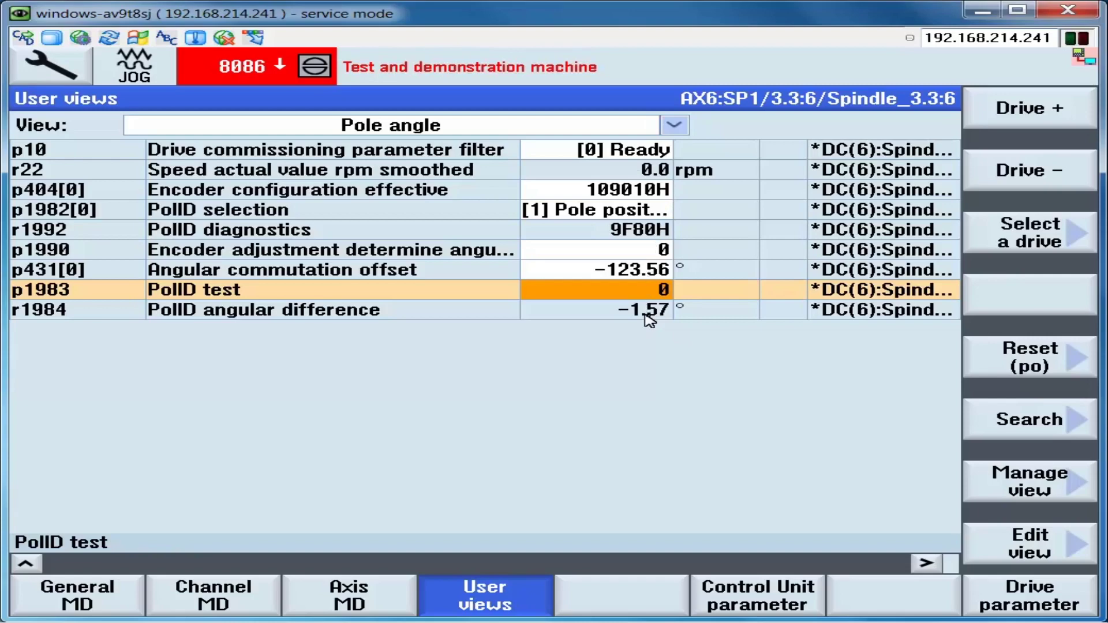
- Read PolID angular difference r1984 (-1.92°), then reselect PolID test p1983
{"action": "left_click", "coordinate": [649, 314]}
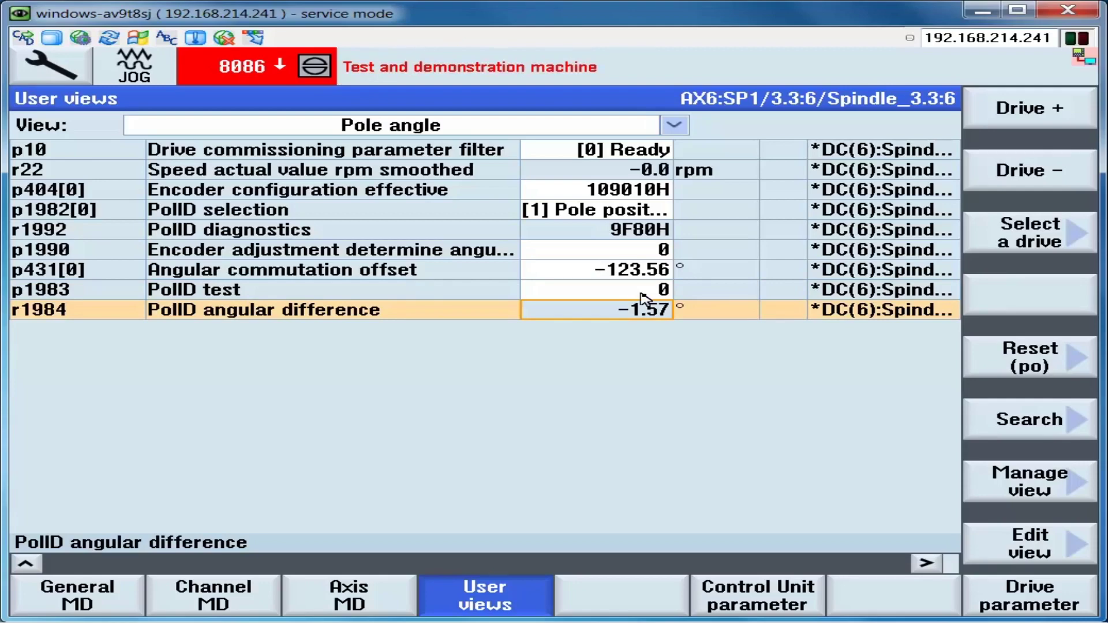
{"action": "left_click", "coordinate": [642, 294]}
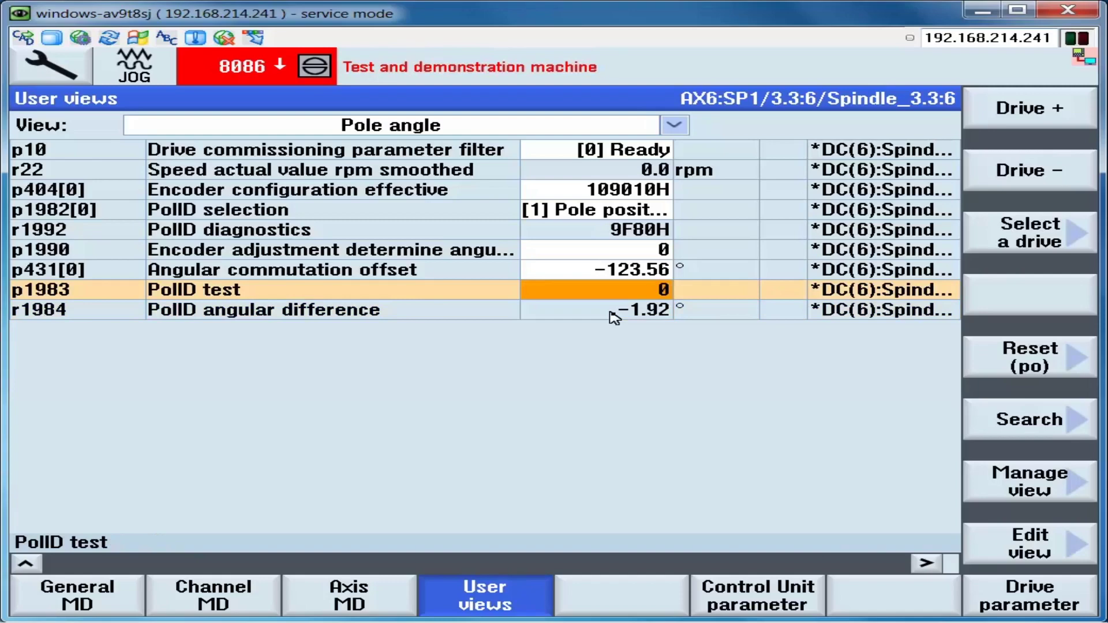